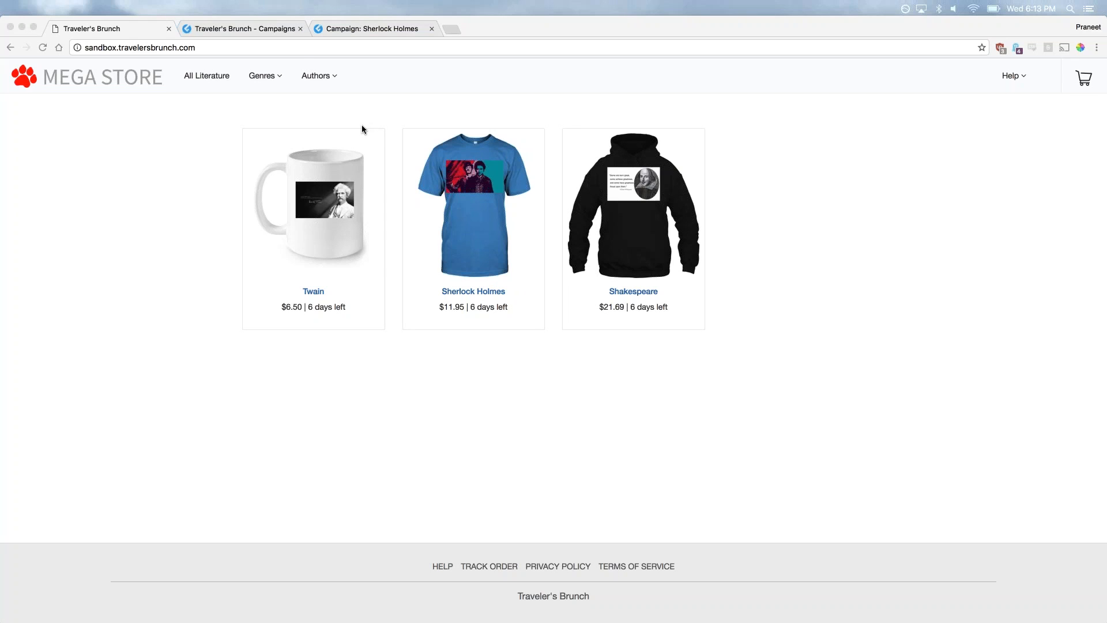
# Examine the entries of the Genres and Authors drop-downs in the live store's navigation bar
pyautogui.click(296, 90)
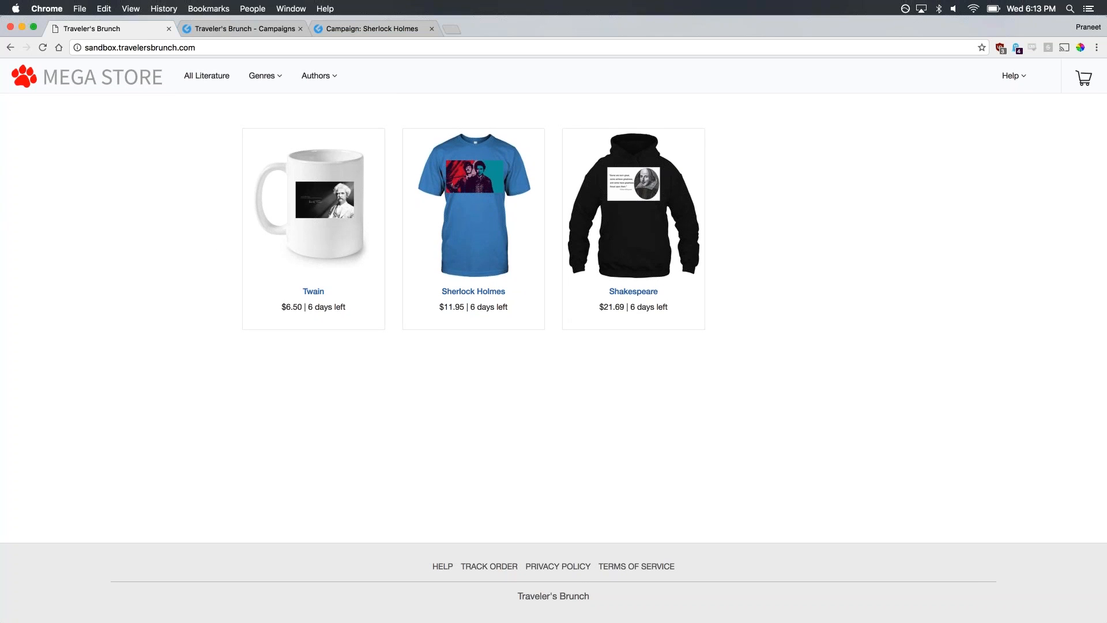
pyautogui.moveTo(279, 76)
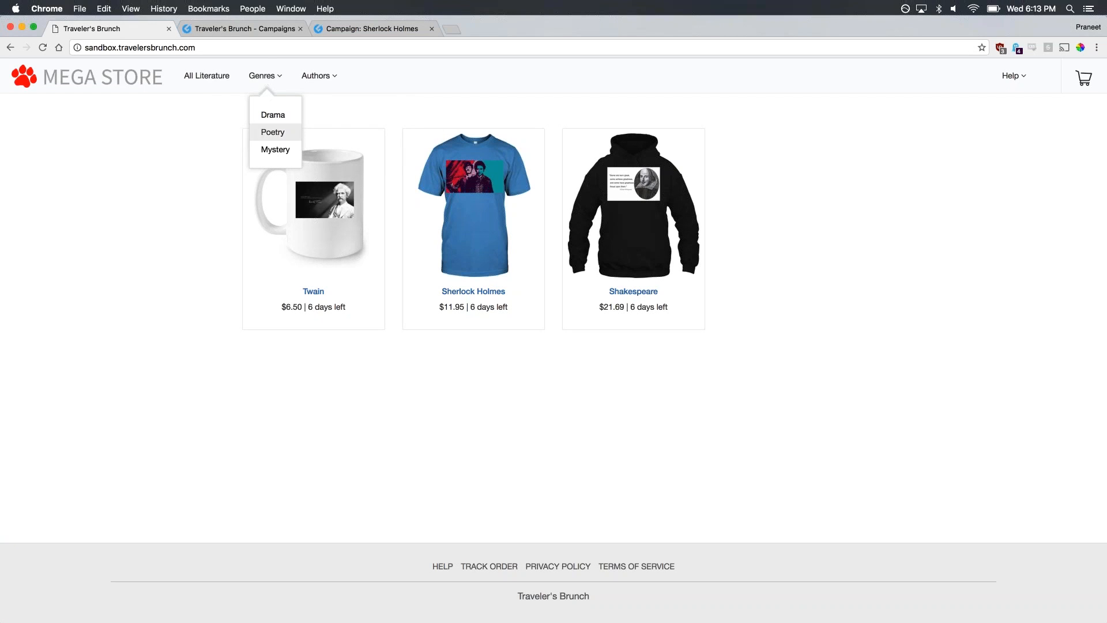
pyautogui.moveTo(329, 80)
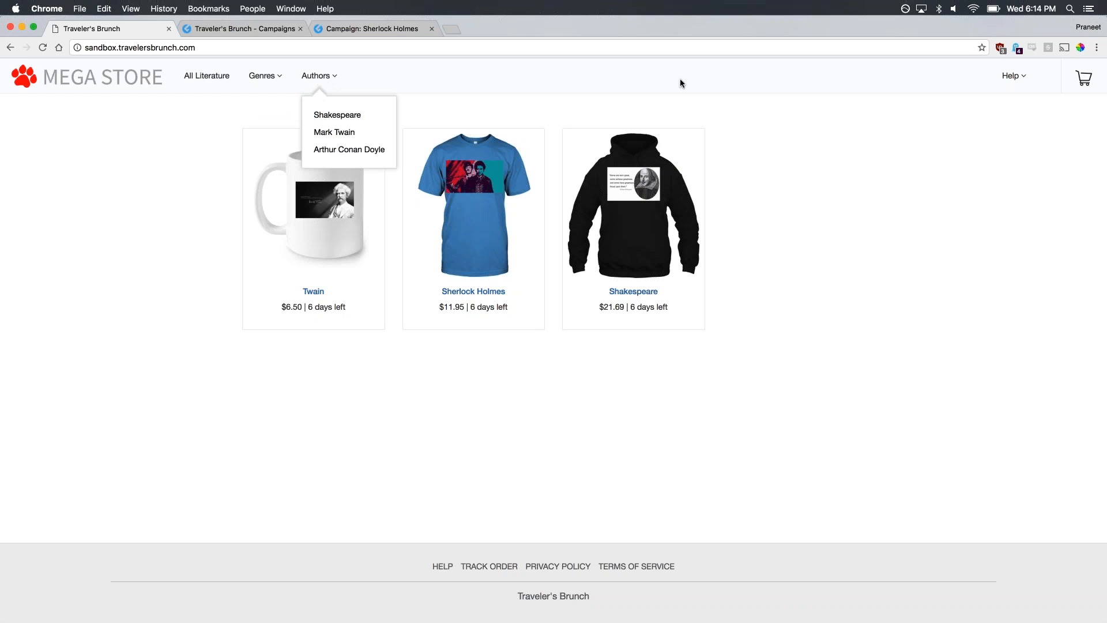
# Switch to the GearLaunch admin and review the Shakespeare storefront page's settings, from its details to its campaign tags
pyautogui.click(242, 28)
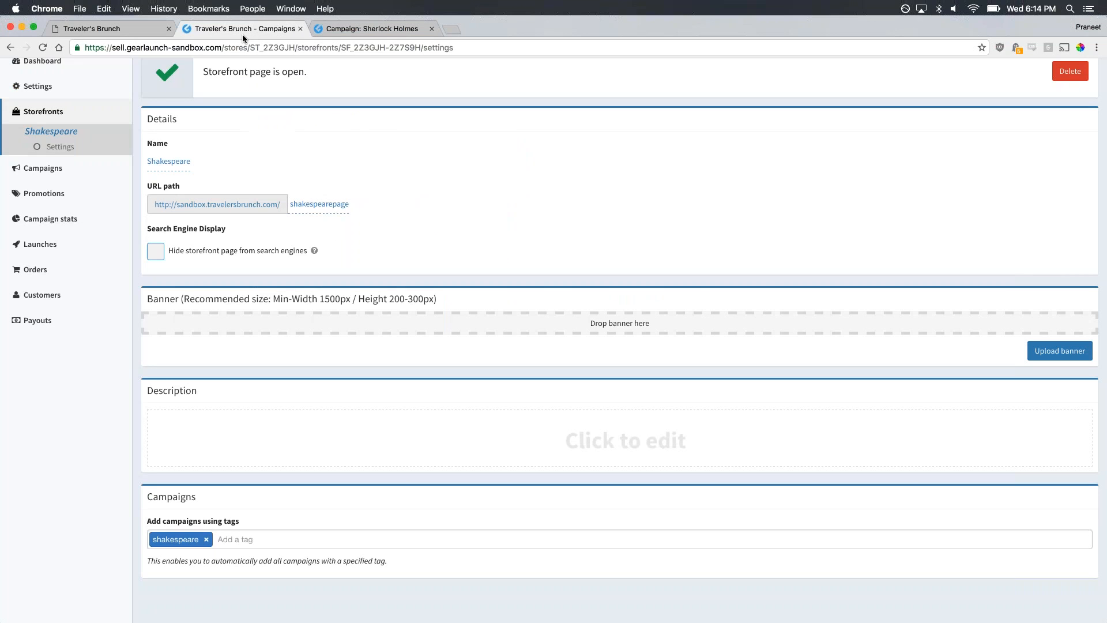
pyautogui.scroll(3, 268, 152)
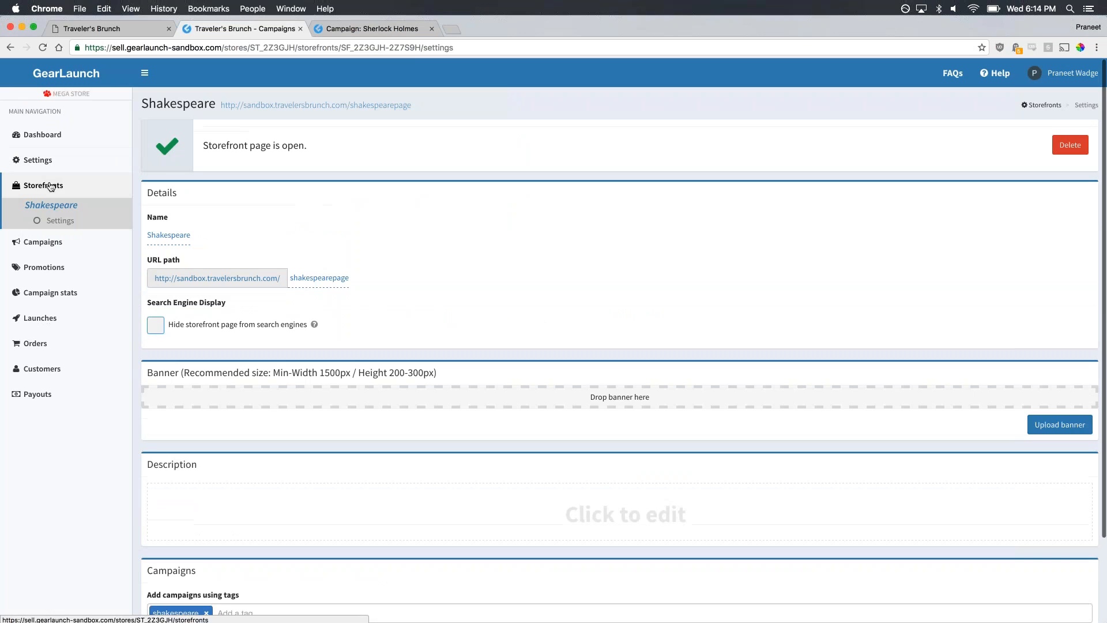
pyautogui.click(50, 186)
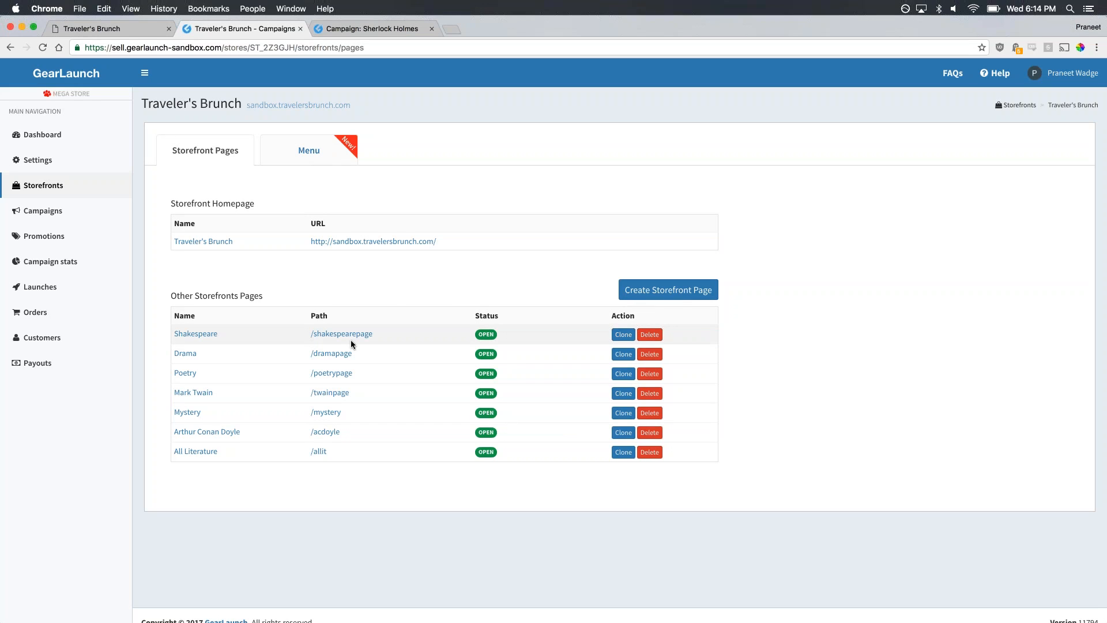
pyautogui.click(199, 334)
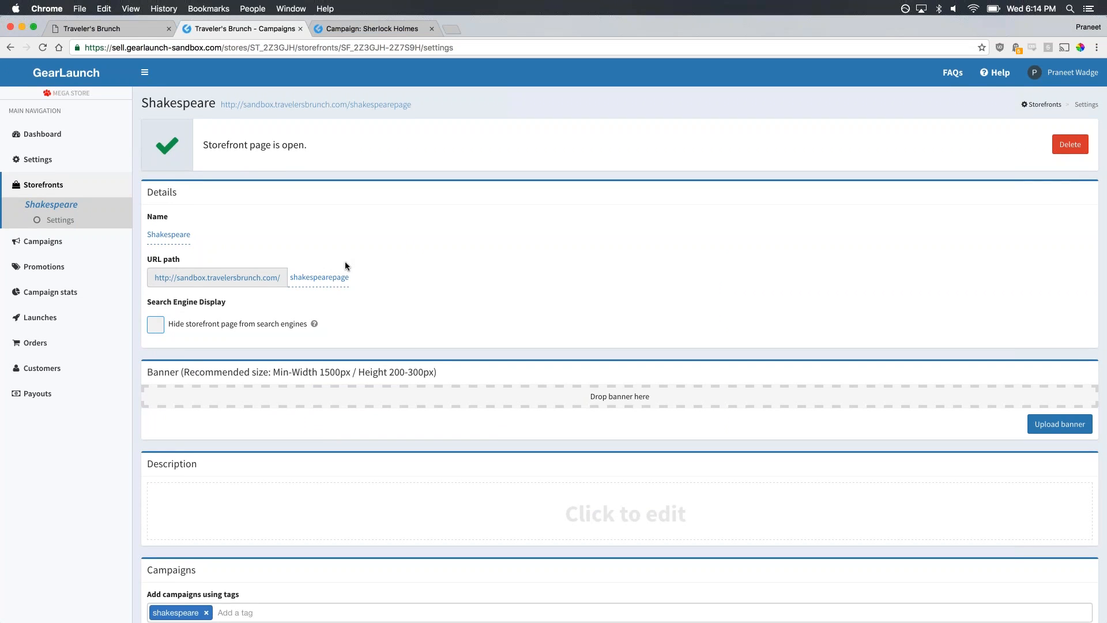
pyautogui.scroll(-3, 345, 261)
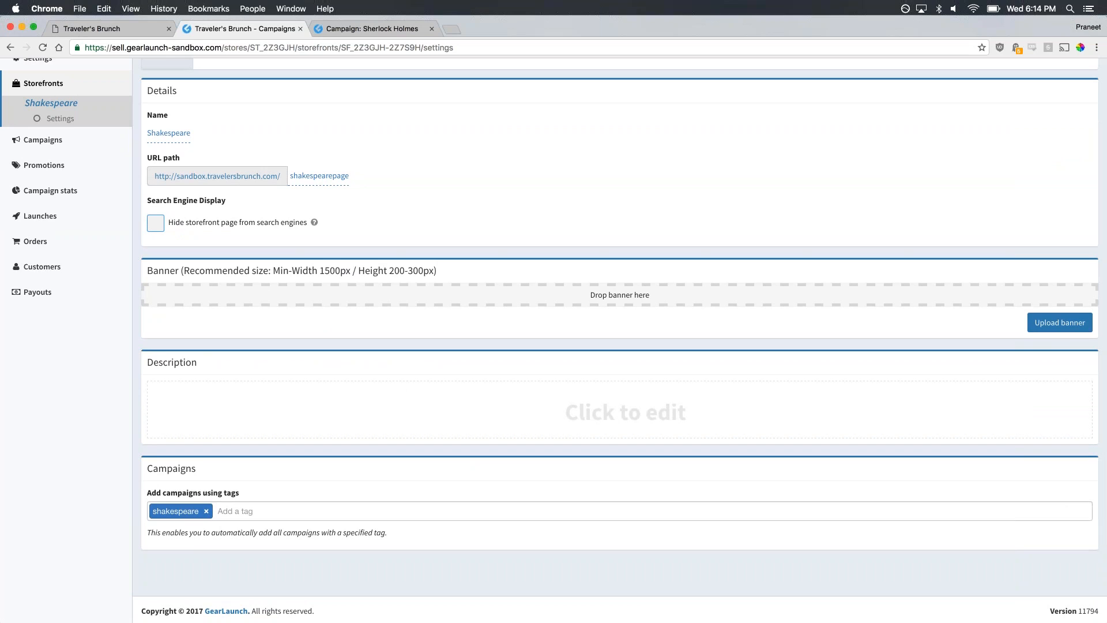
pyautogui.scroll(2, 230, 510)
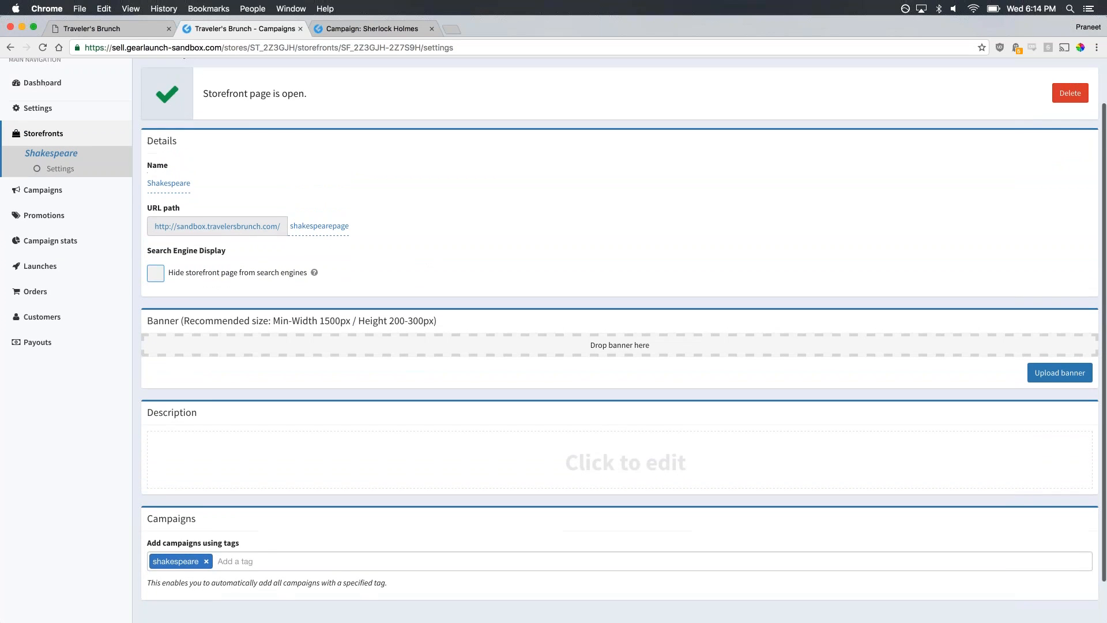
# Add the Shakespeare page as a top-level item in the Traveler's Brunch storefront menu and save it
pyautogui.click(48, 140)
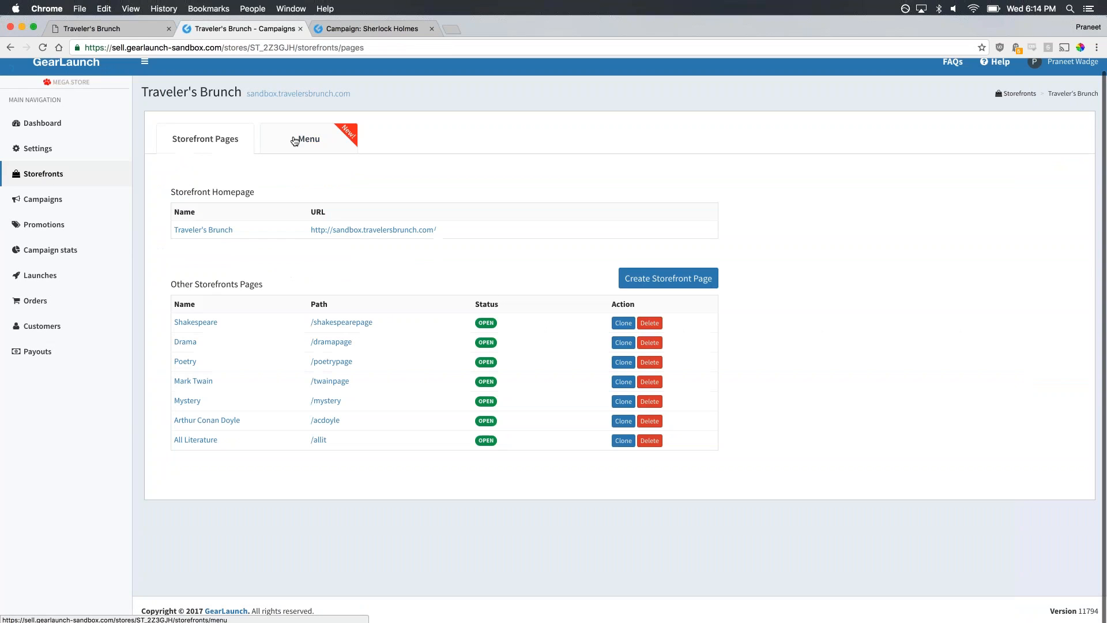
pyautogui.click(312, 142)
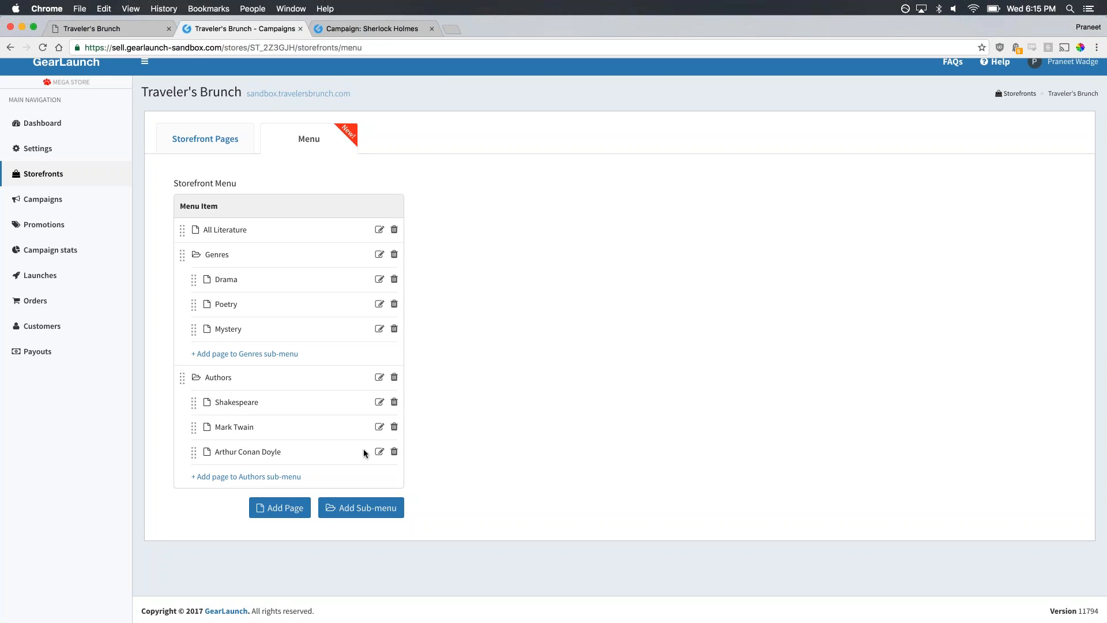
pyautogui.click(280, 507)
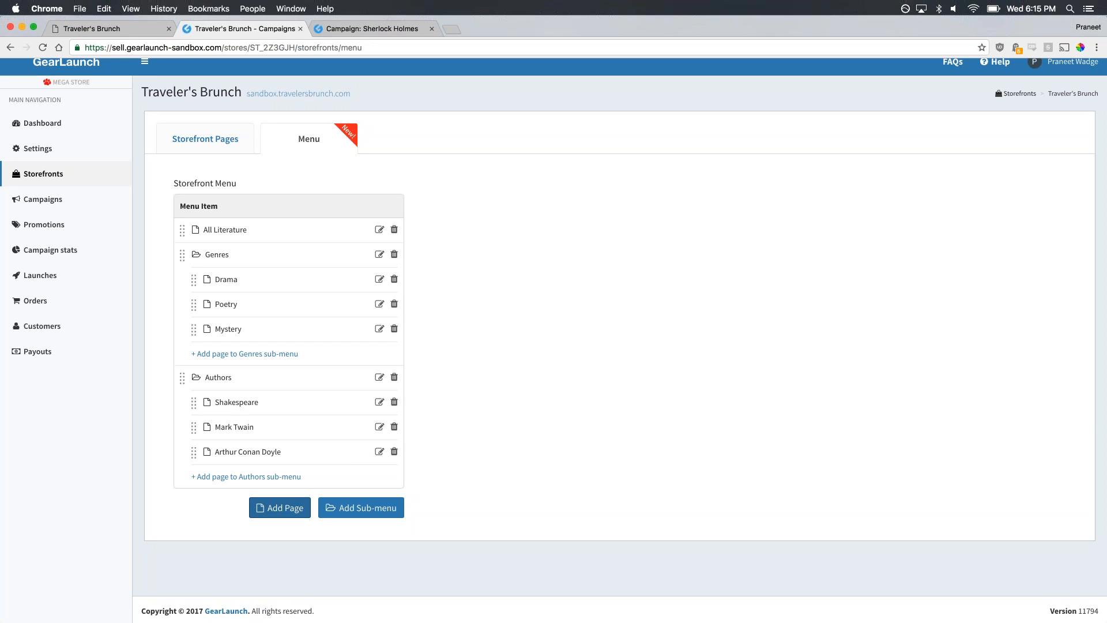
pyautogui.click(280, 507)
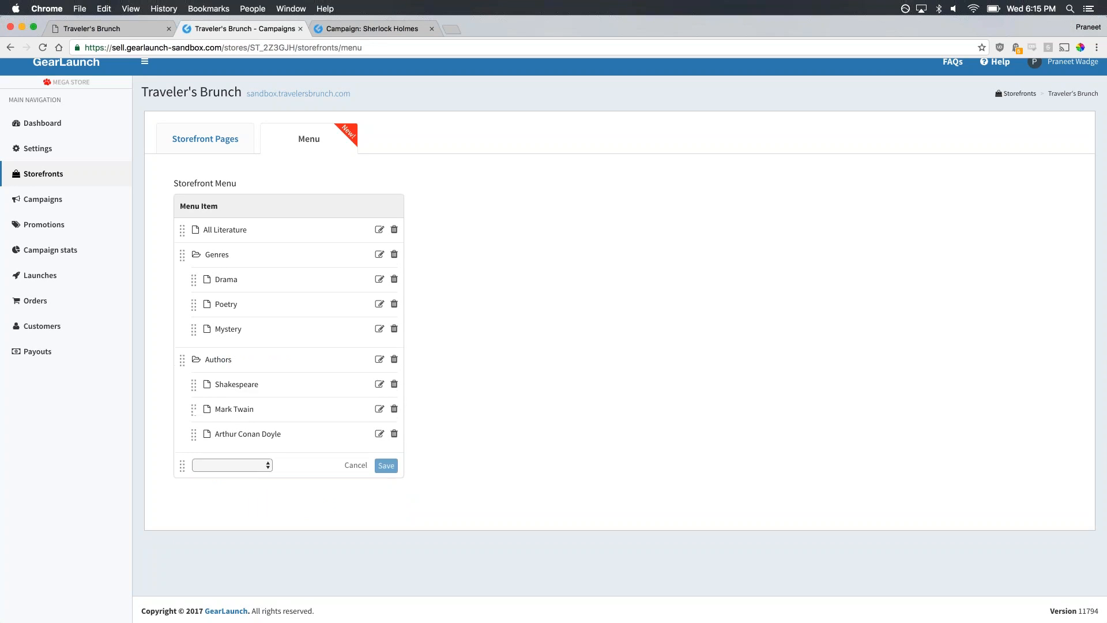
pyautogui.click(265, 465)
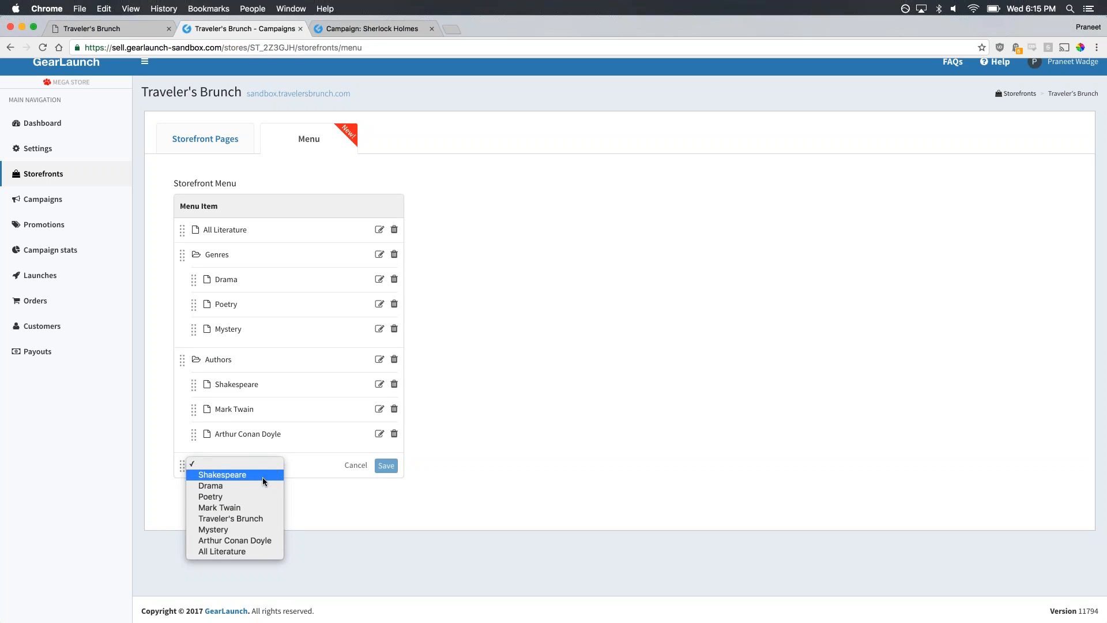
pyautogui.click(233, 475)
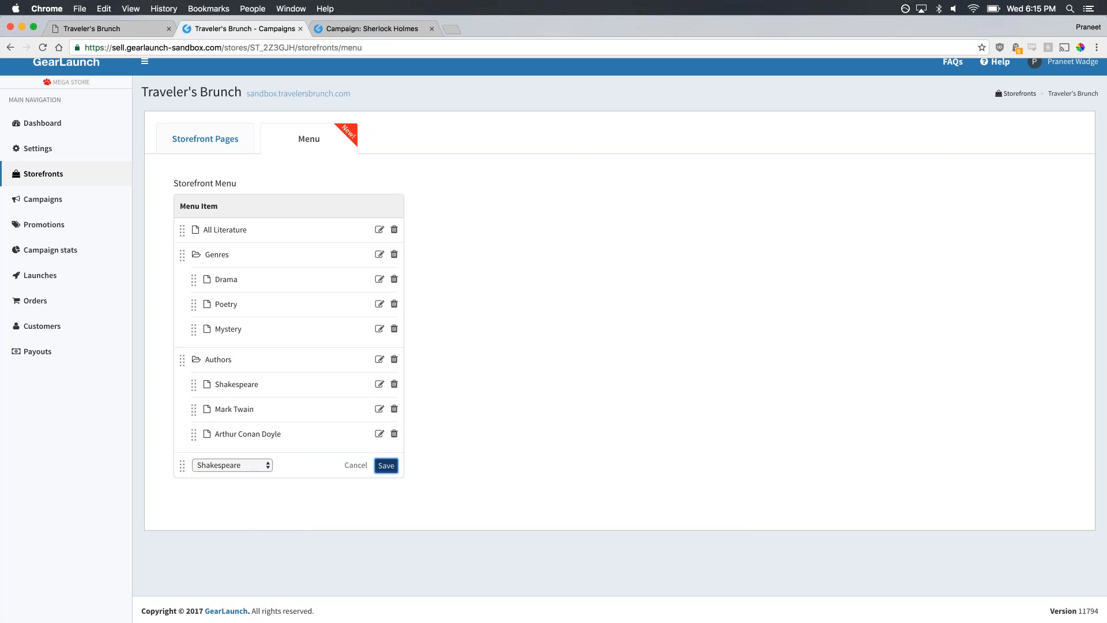
pyautogui.click(385, 465)
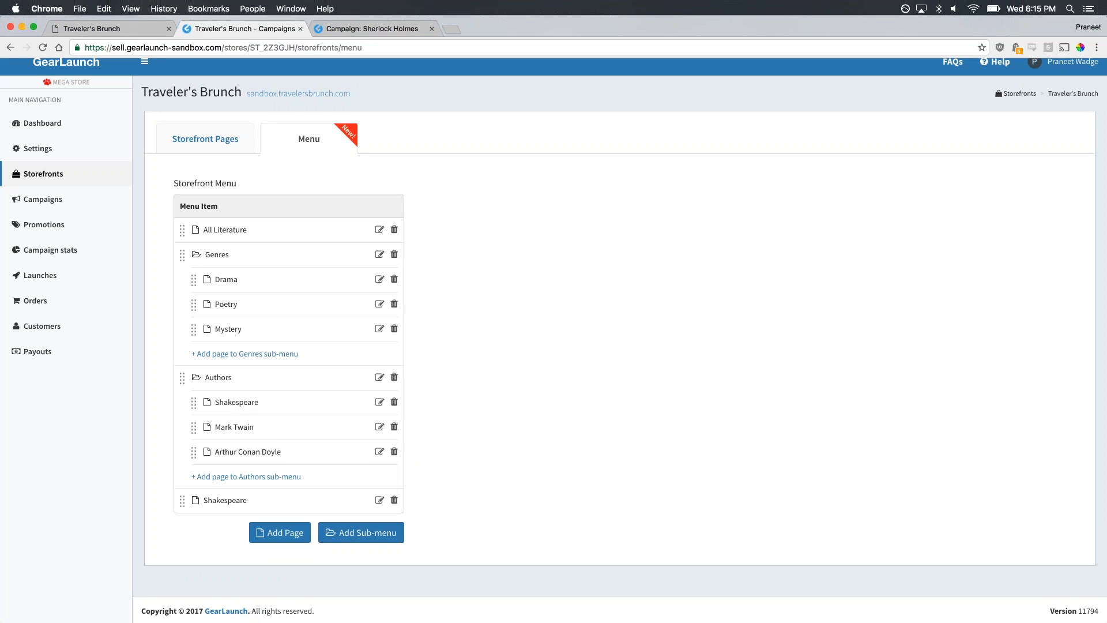
# Add a sub-menu named "Authors from the 1800's" to the storefront menu and save it
pyautogui.click(369, 532)
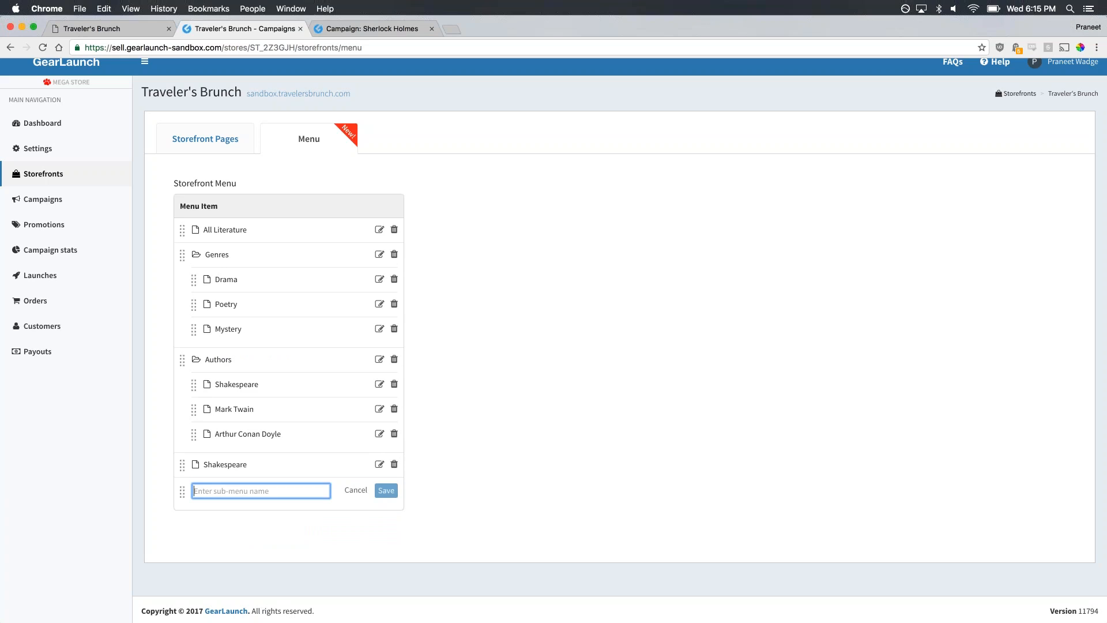
pyautogui.write('Books from the')
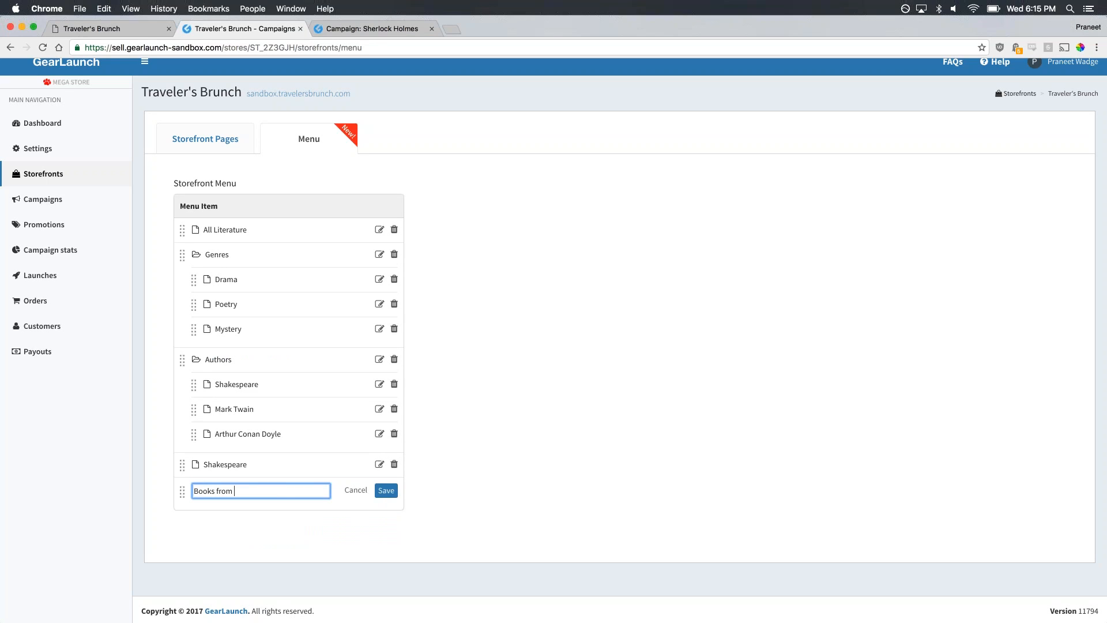
pyautogui.press('BackSpace')
pyautogui.press('BackSpace')
pyautogui.press('BackSpace')
pyautogui.press('BackSpace')
pyautogui.press('BackSpace')
pyautogui.press('BackSpace')
pyautogui.press('BackSpace')
pyautogui.press('BackSpace')
pyautogui.press('BackSpace')
pyautogui.press('BackSpace')
pyautogui.press('BackSpace')
pyautogui.press('BackSpace')
pyautogui.press('BackSpace')
pyautogui.press('BackSpace')
pyautogui.press('BackSpace')
pyautogui.write("Authors from the 1800's")
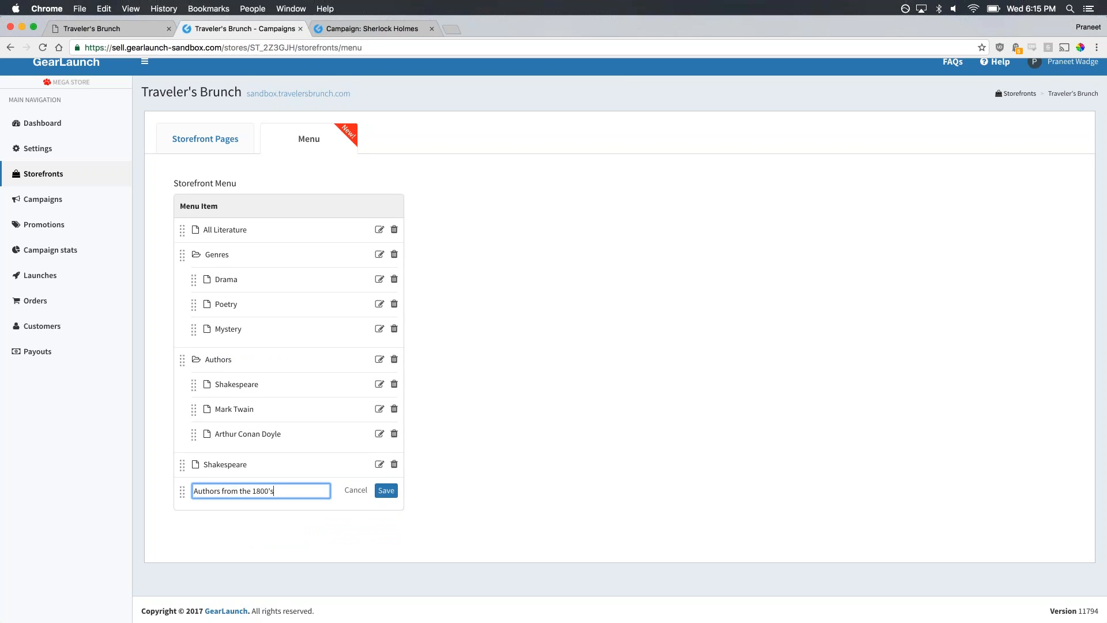
pyautogui.click(391, 494)
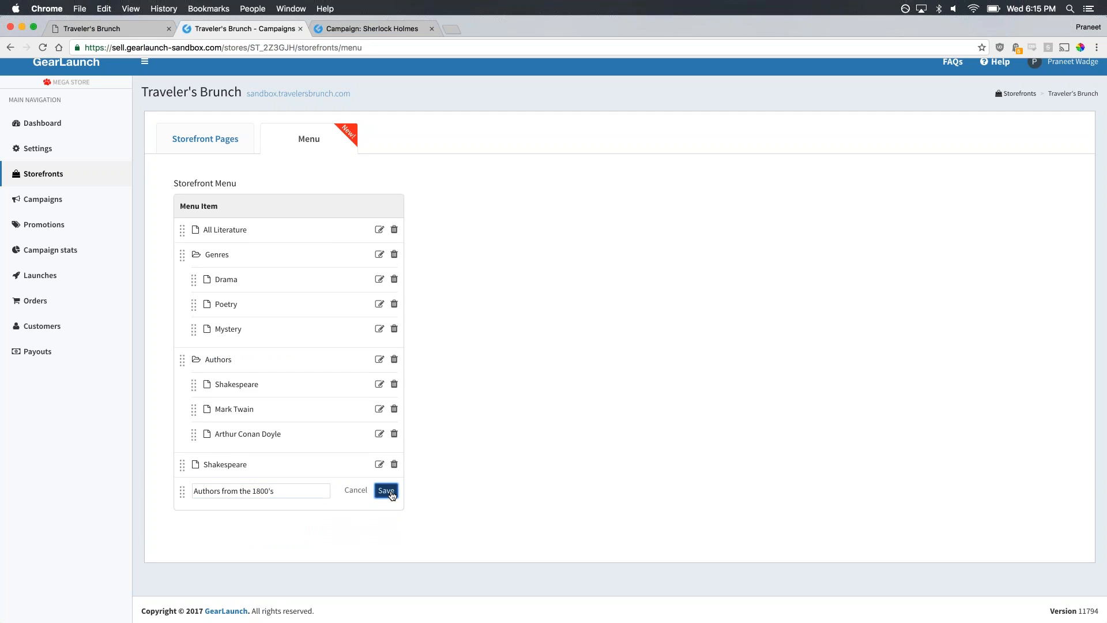
# Add the Mark Twain and Arthur Conan Doyle pages to the "Authors from the 1800's" sub-menu, saving each
pyautogui.click(225, 558)
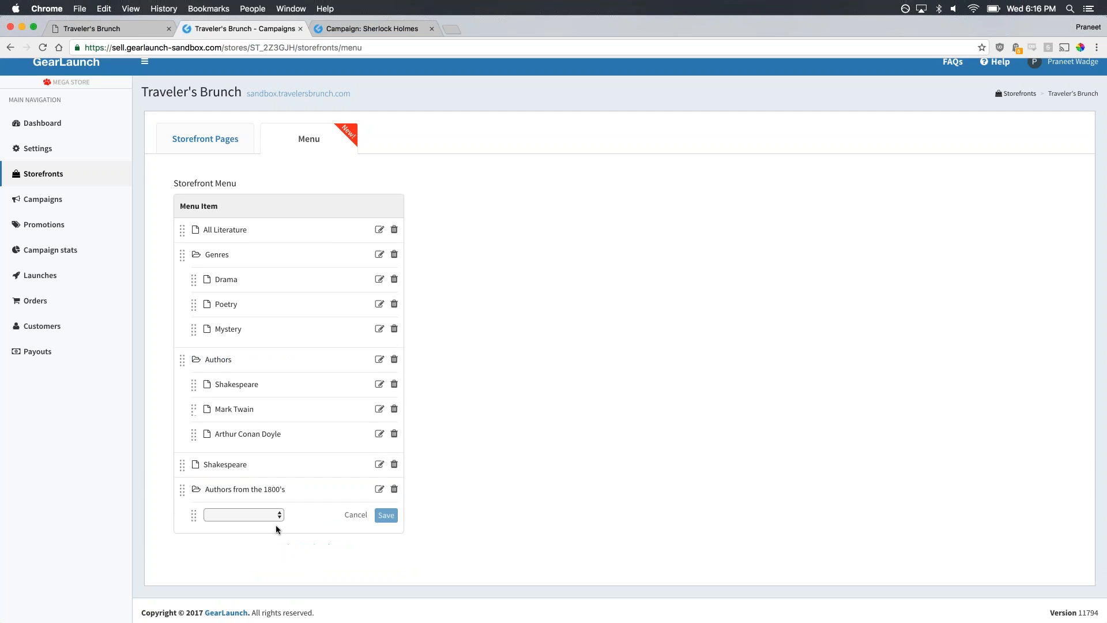
pyautogui.click(277, 515)
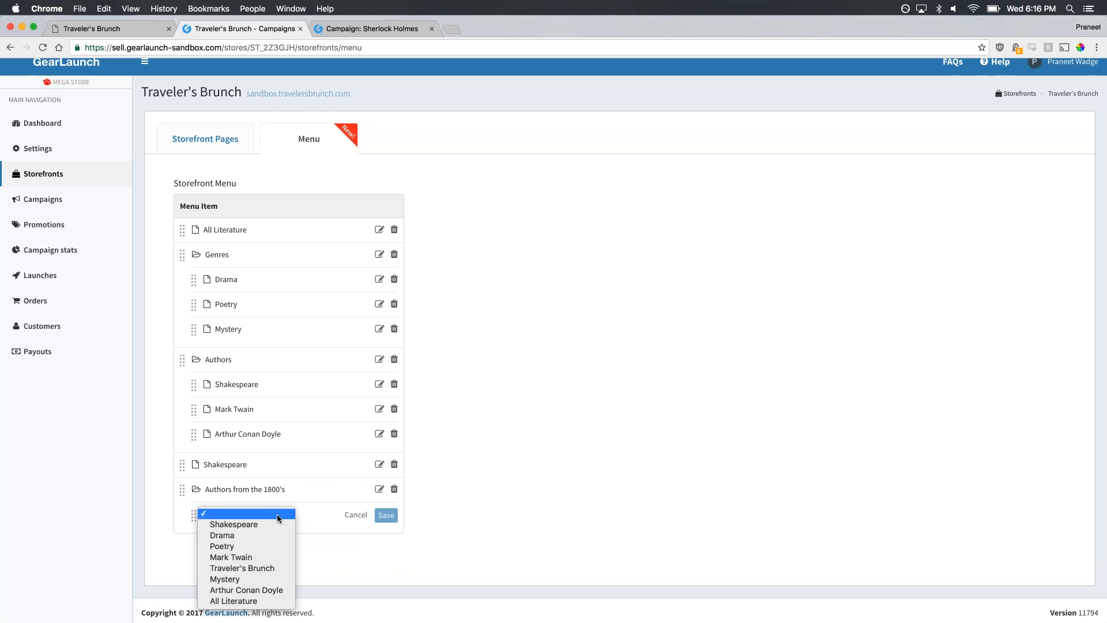
pyautogui.click(265, 557)
pyautogui.click(386, 514)
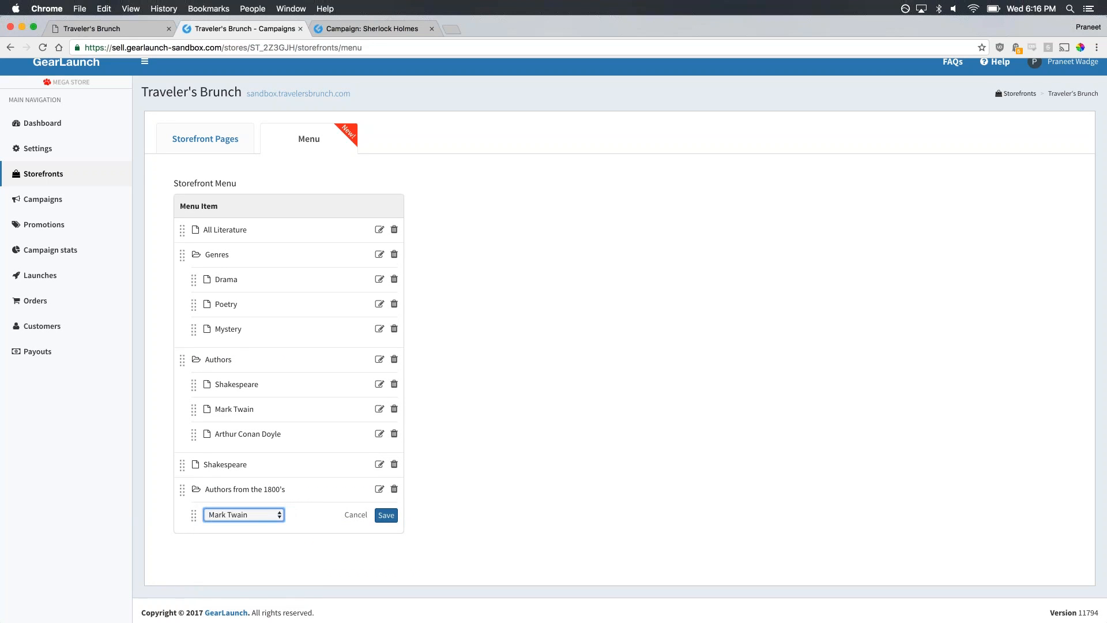
pyautogui.click(258, 574)
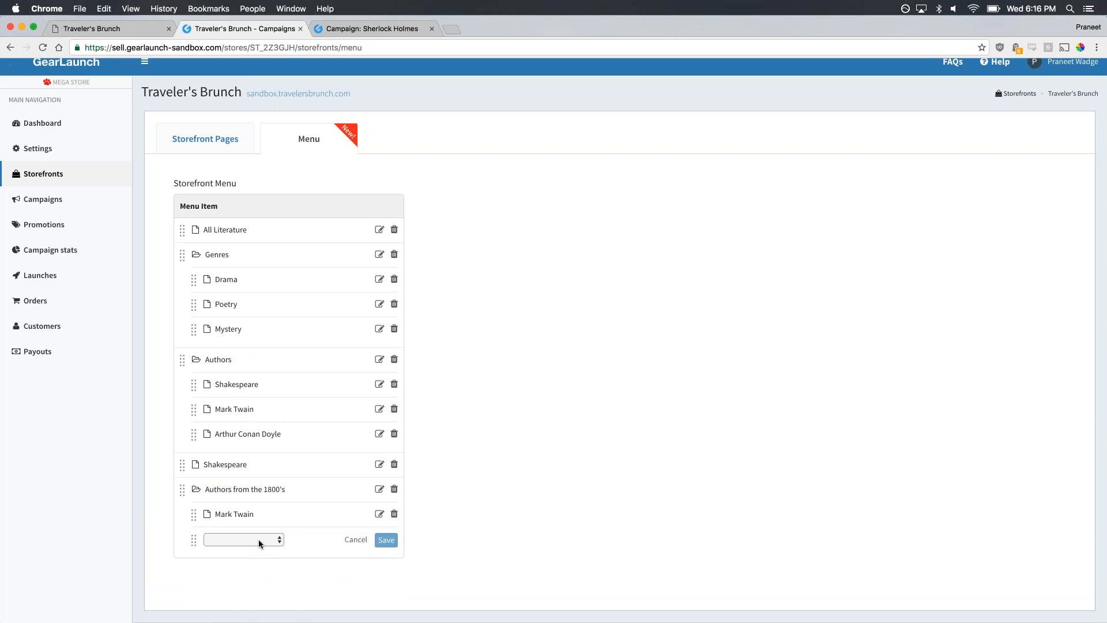
pyautogui.click(259, 539)
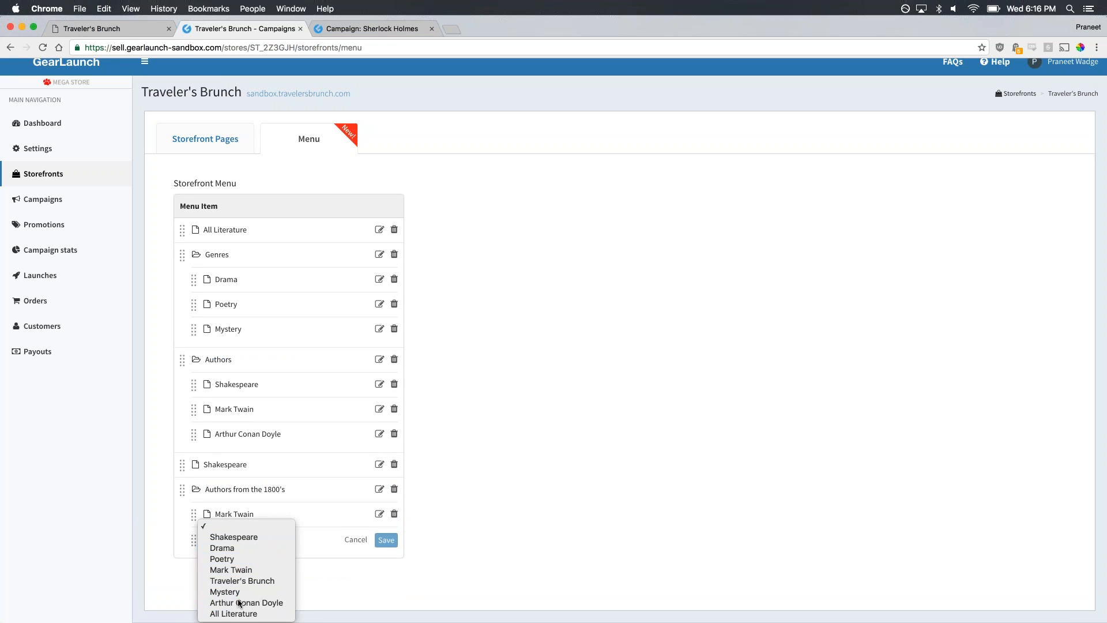
pyautogui.click(240, 602)
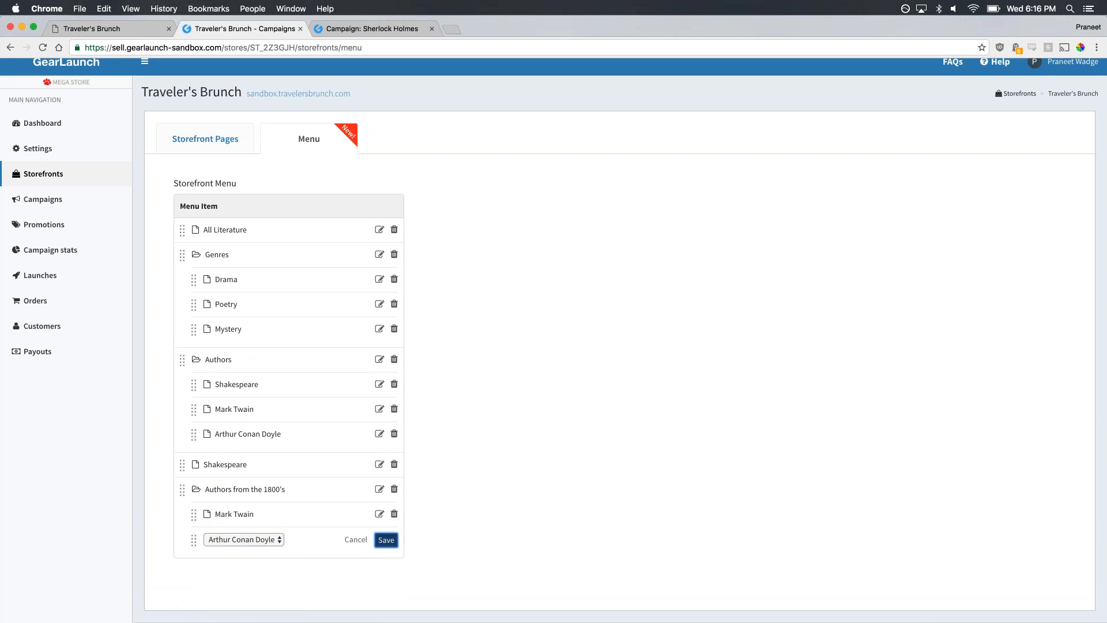
pyautogui.click(386, 539)
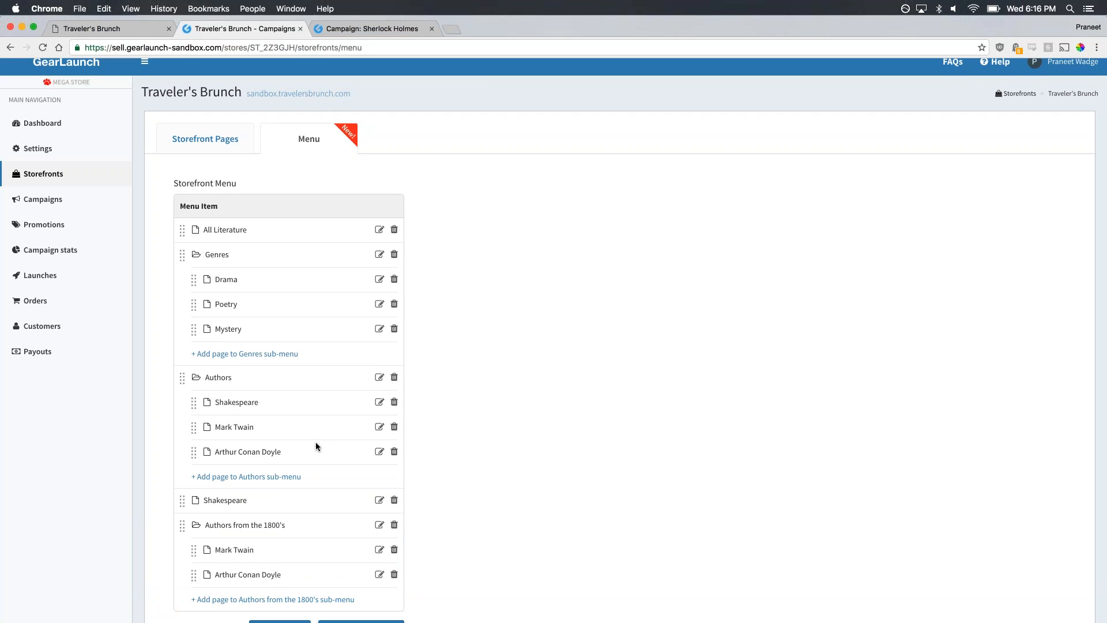
# Reorder the storefront menu: move the Authors sub-menu above Genres and the top-level Shakespeare page directly below All Literature
pyautogui.scroll(-2, 317, 445)
pyautogui.moveTo(182, 337); pyautogui.dragTo(179, 206)
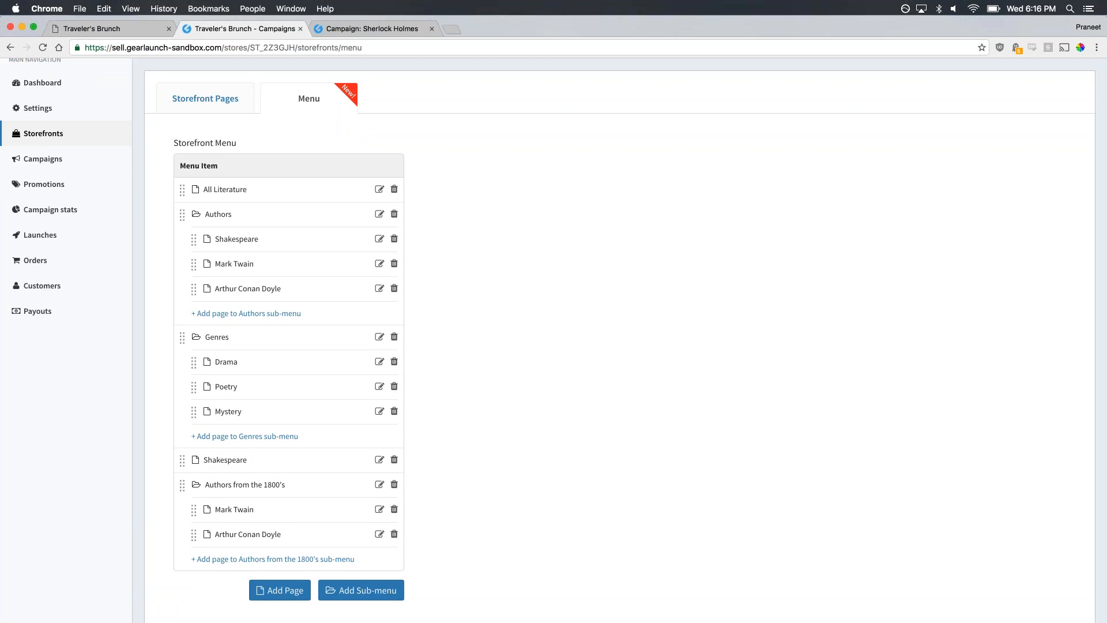
pyautogui.moveTo(182, 459); pyautogui.dragTo(176, 205)
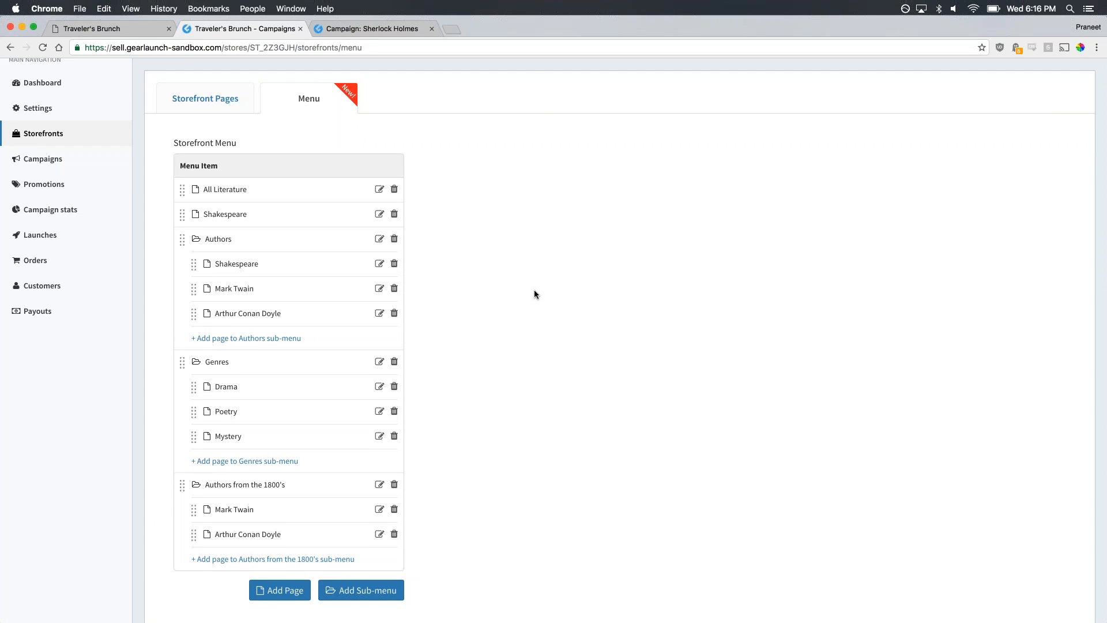
# Reload the live Traveler's Brunch store and open the Shakespeare page from its navigation bar
pyautogui.click(142, 32)
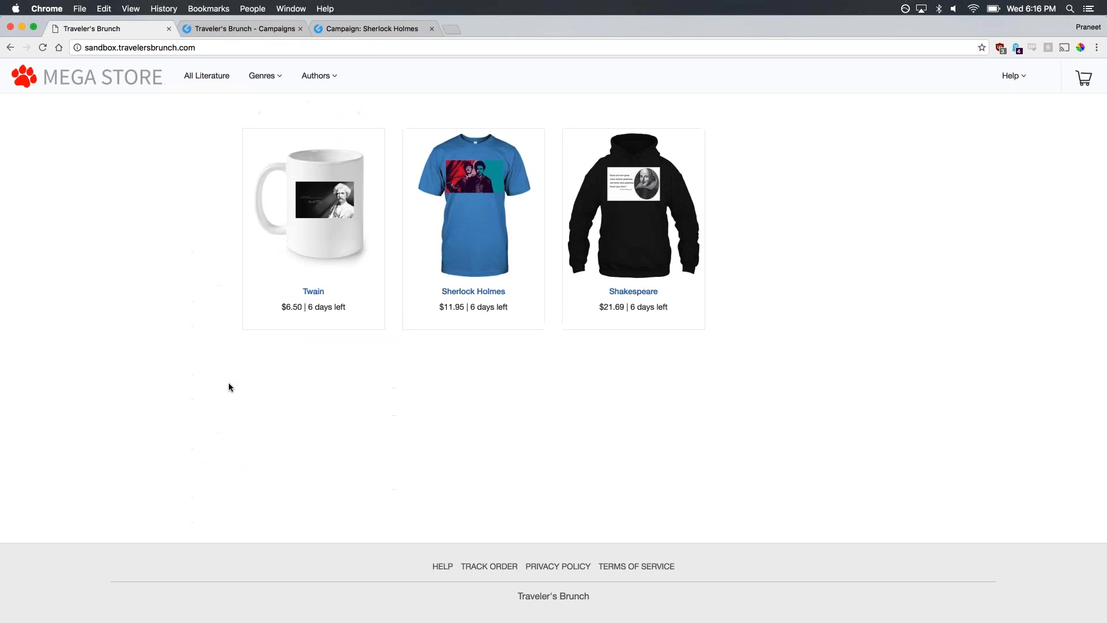
pyautogui.press('super+r')
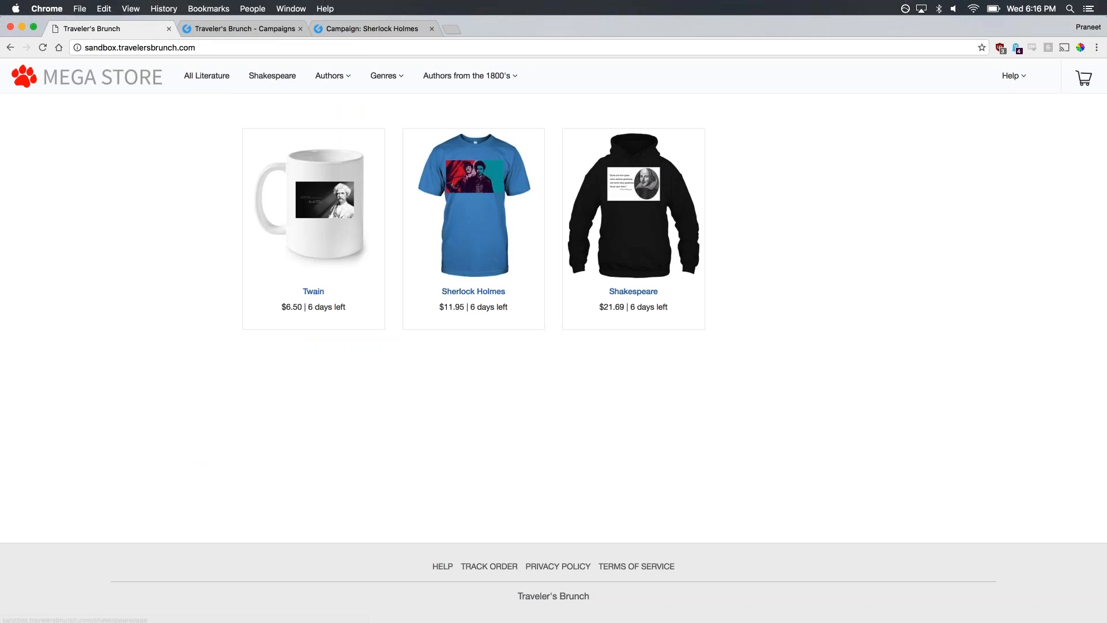
pyautogui.click(282, 81)
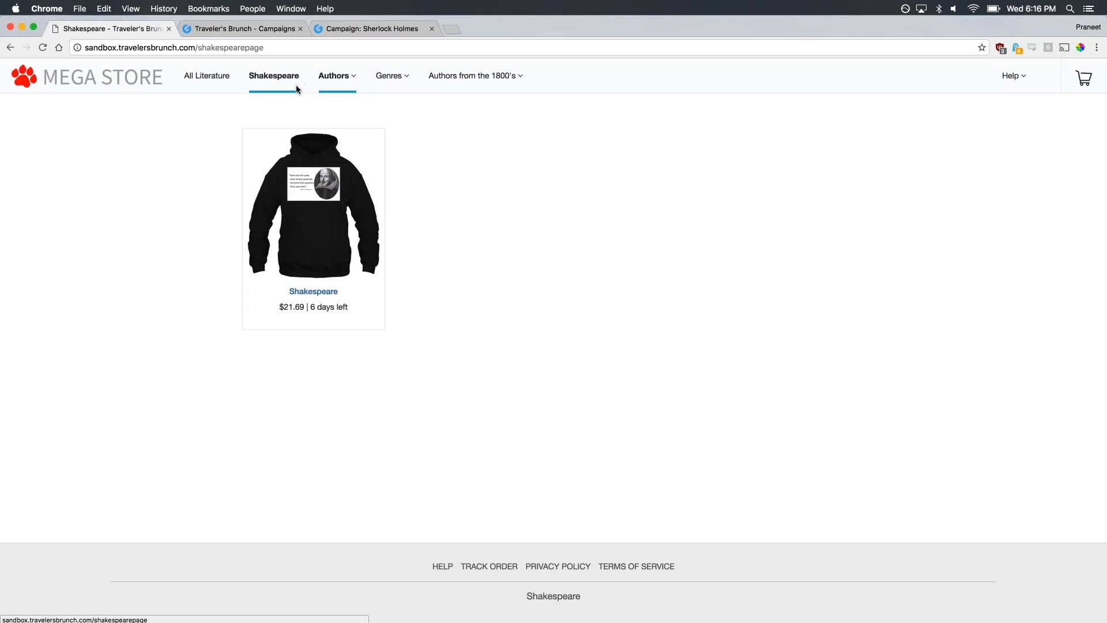
# Check the Authors entries in the store navigation and open the Mark Twain page under "Authors from the 1800's"
pyautogui.moveTo(350, 75)
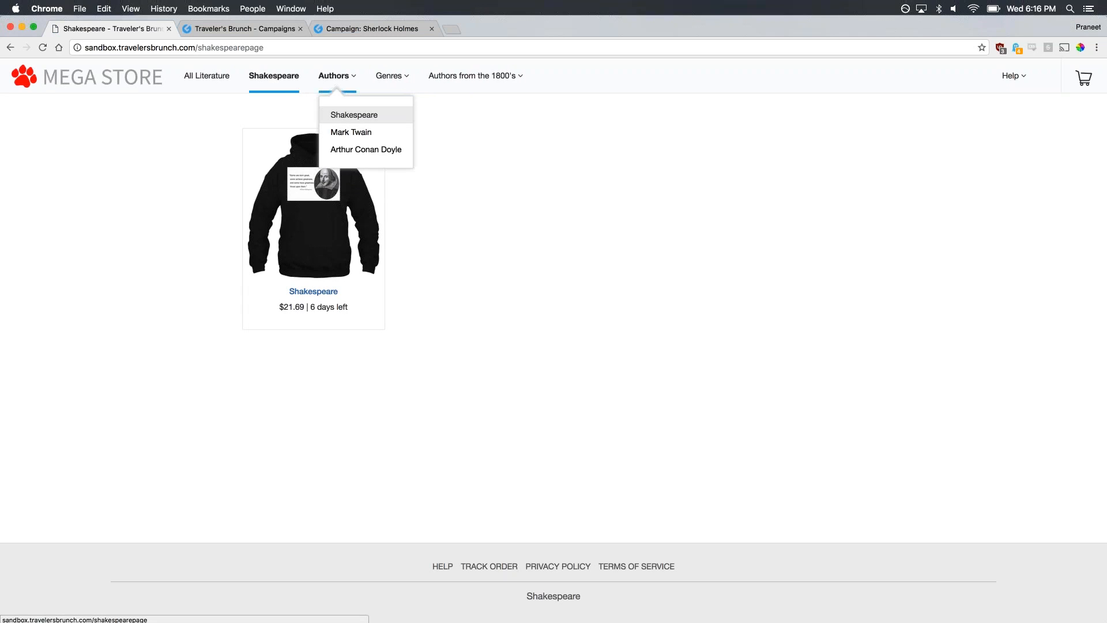
pyautogui.moveTo(496, 77)
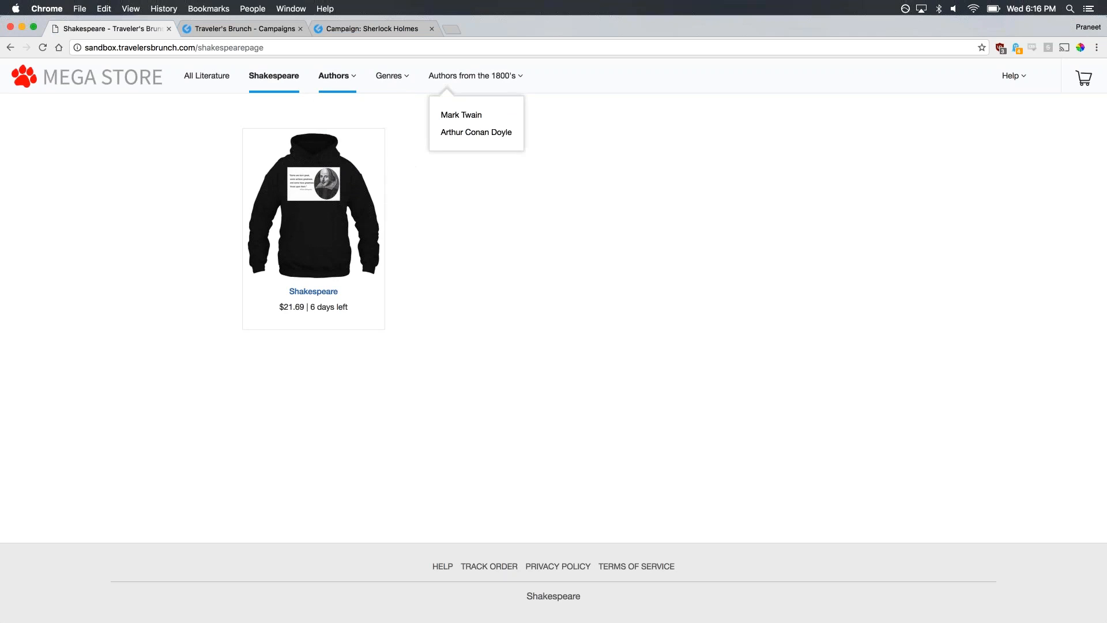
pyautogui.click(461, 115)
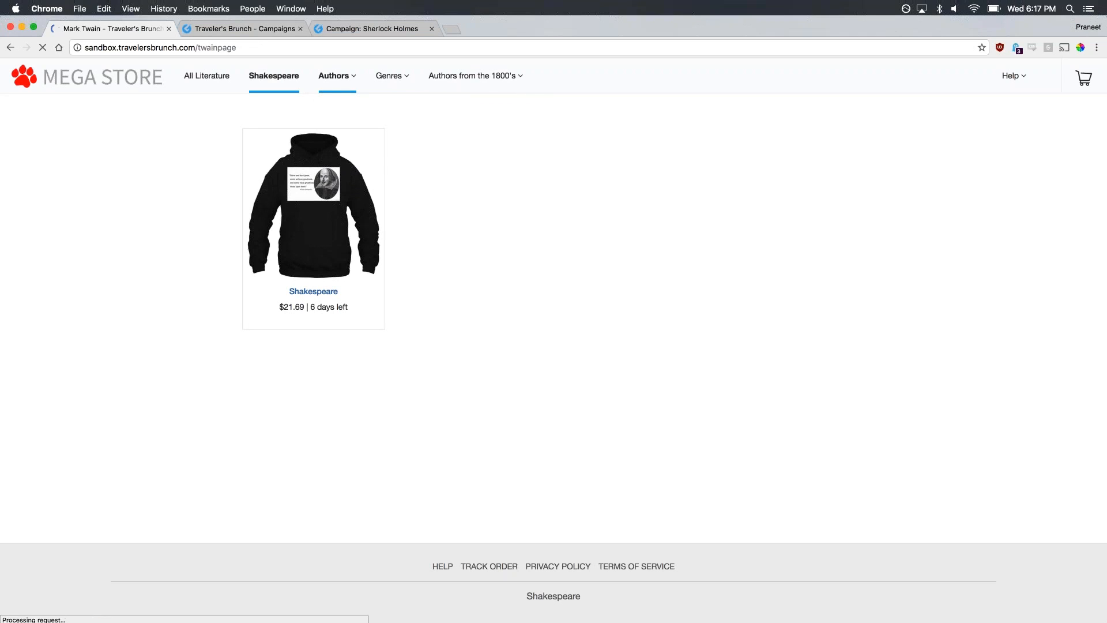
# Open the Arthur Conan Doyle page under "Authors from the 1800's" on the live store, followed by the All Literature page
pyautogui.moveTo(461, 78)
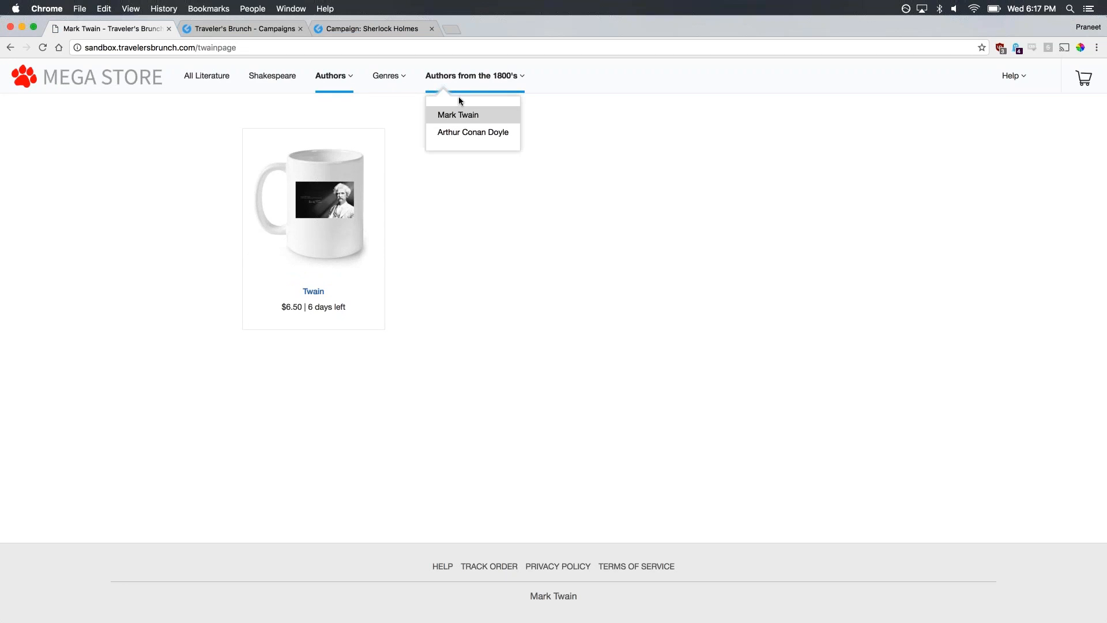
pyautogui.click(442, 134)
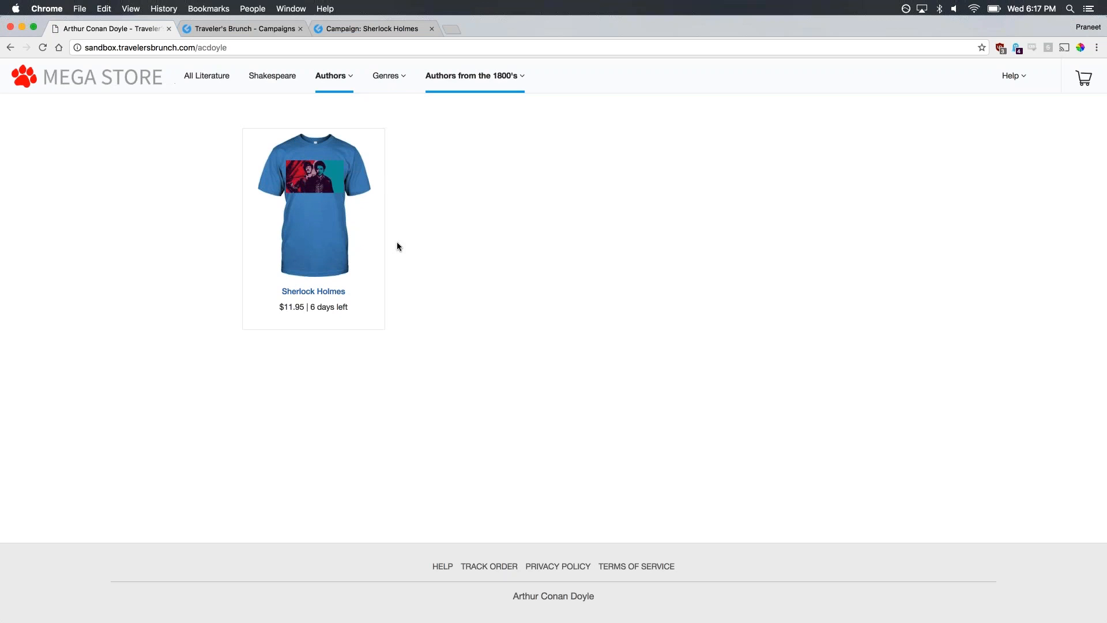
pyautogui.click(210, 83)
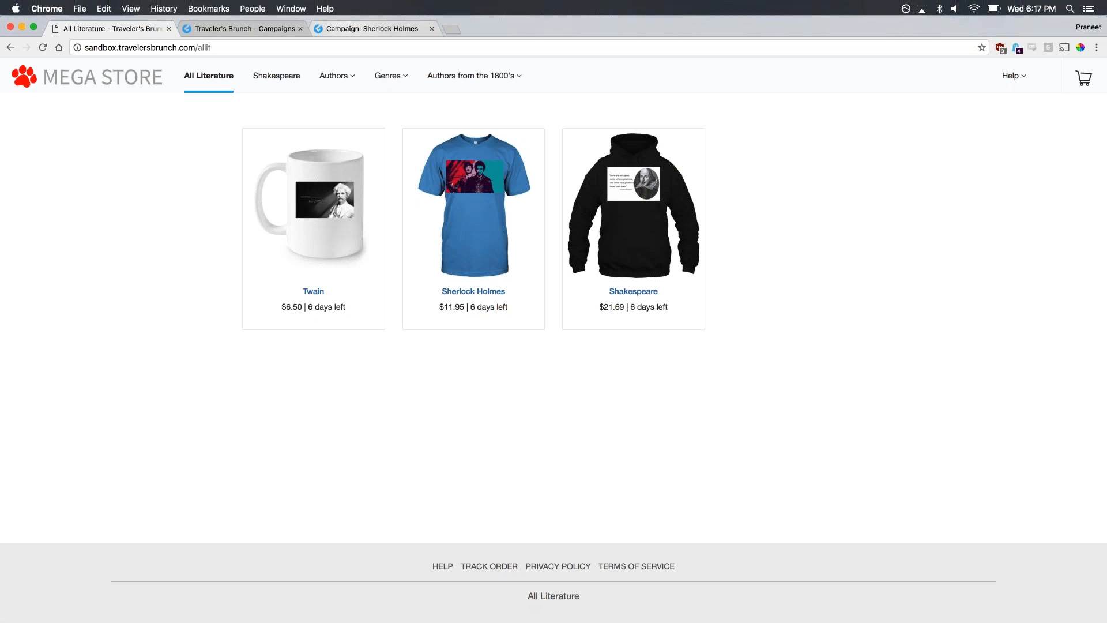
# Reorder the Sherlock Holmes campaign's products: put the Canvas Ringspun Tee first and the Hanes Tagless Tee last
pyautogui.click(372, 29)
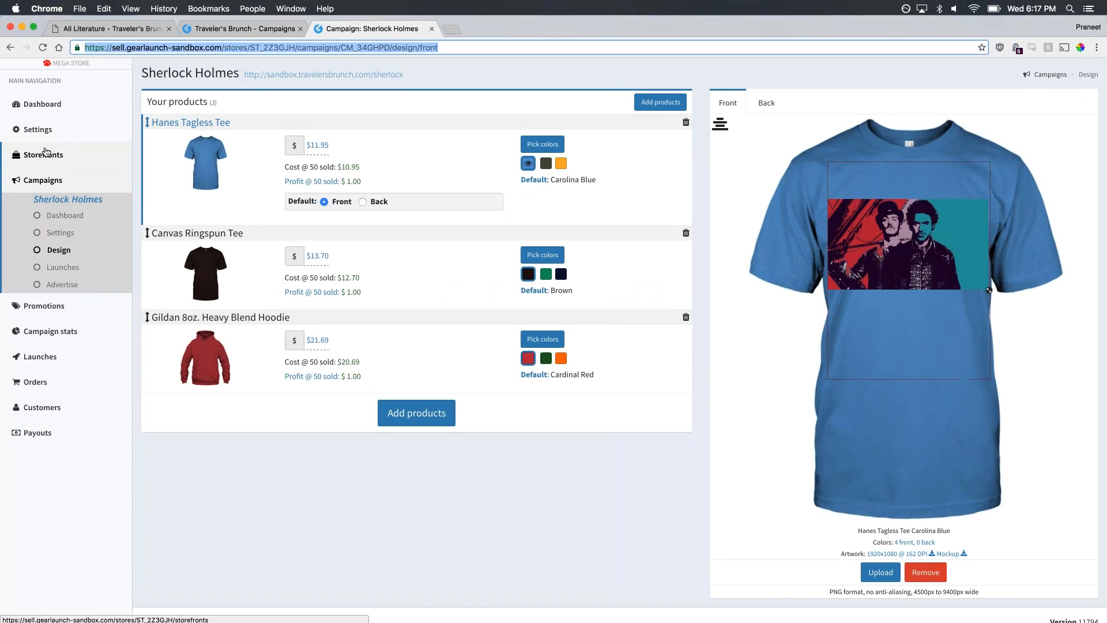
pyautogui.scroll(1, 35, 185)
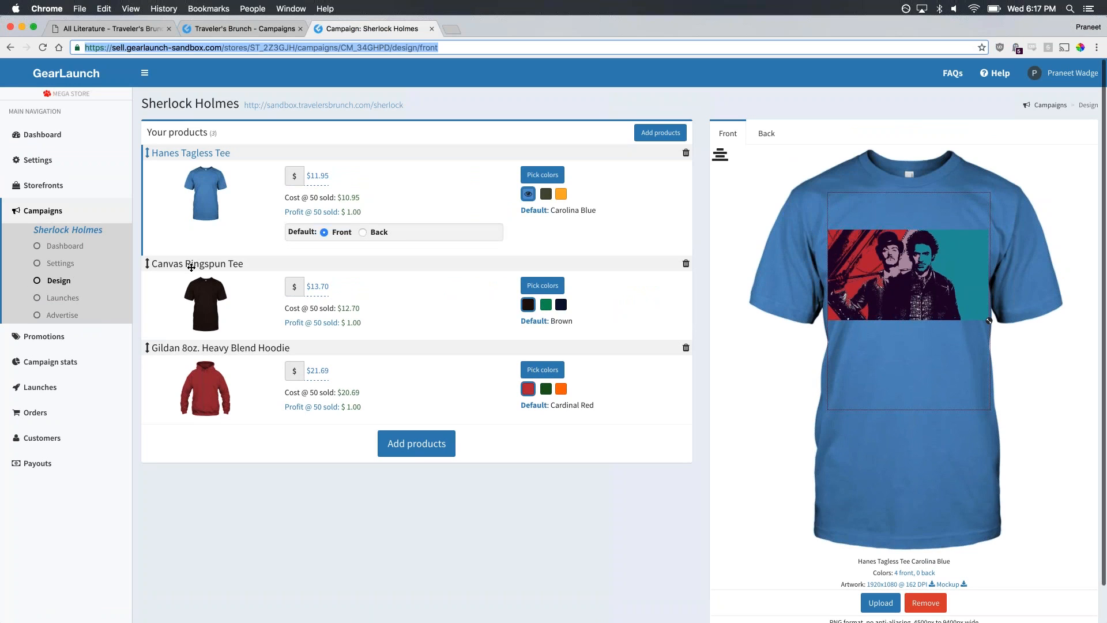
pyautogui.moveTo(192, 267); pyautogui.dragTo(192, 153)
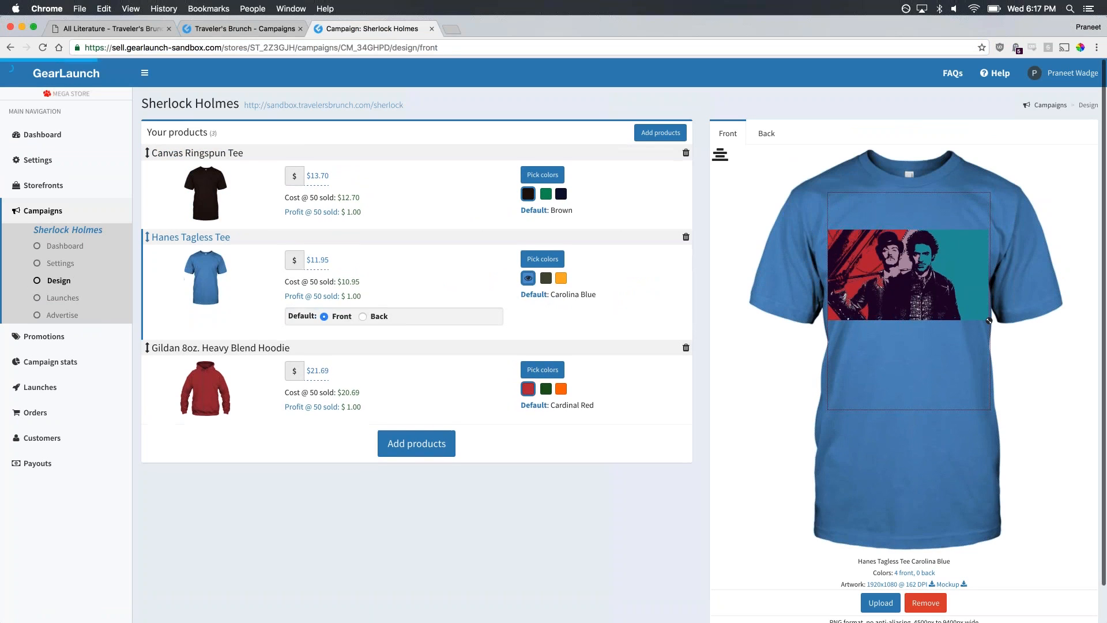
pyautogui.moveTo(147, 237); pyautogui.dragTo(348, 403)
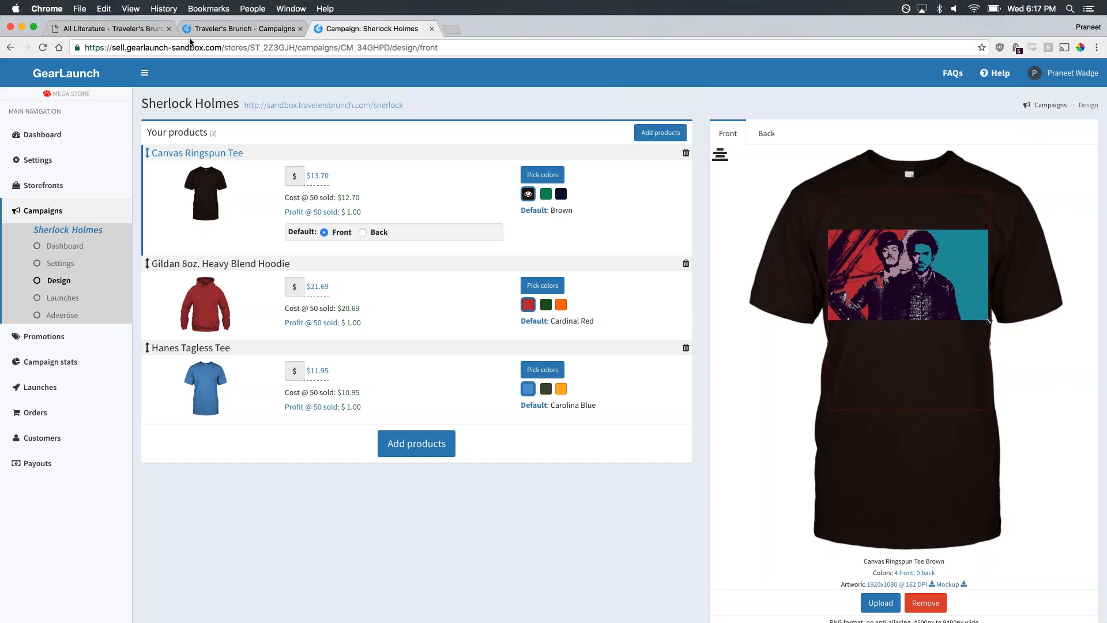
# Review the live All Literature page and open the list of storefront pages in the GearLaunch admin
pyautogui.click(114, 29)
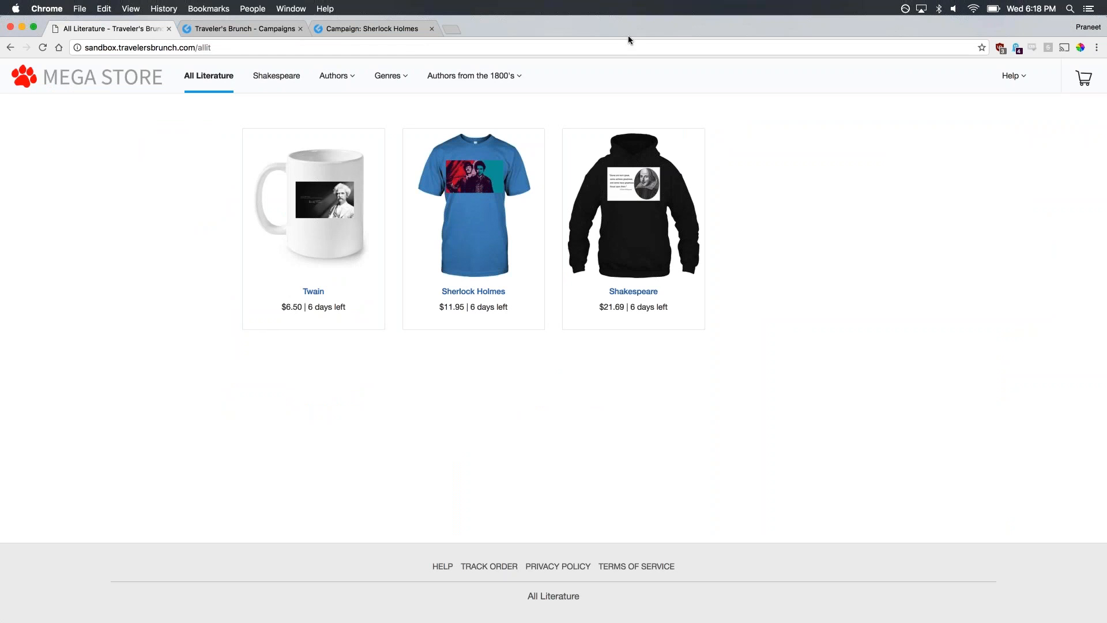
pyautogui.click(196, 28)
pyautogui.scroll(2, 362, 303)
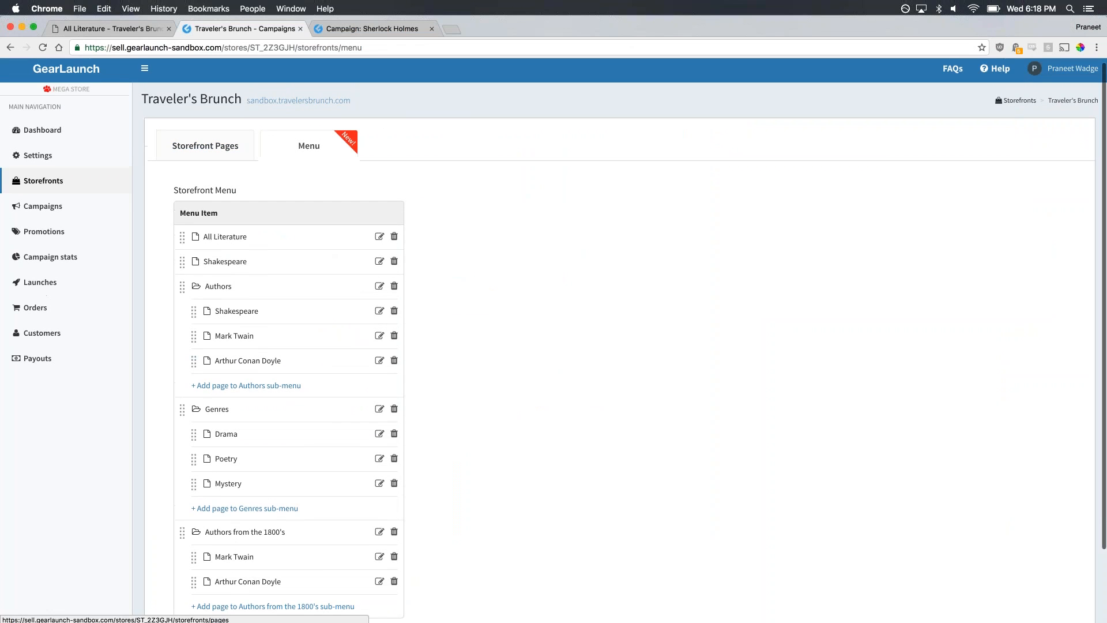
pyautogui.click(205, 146)
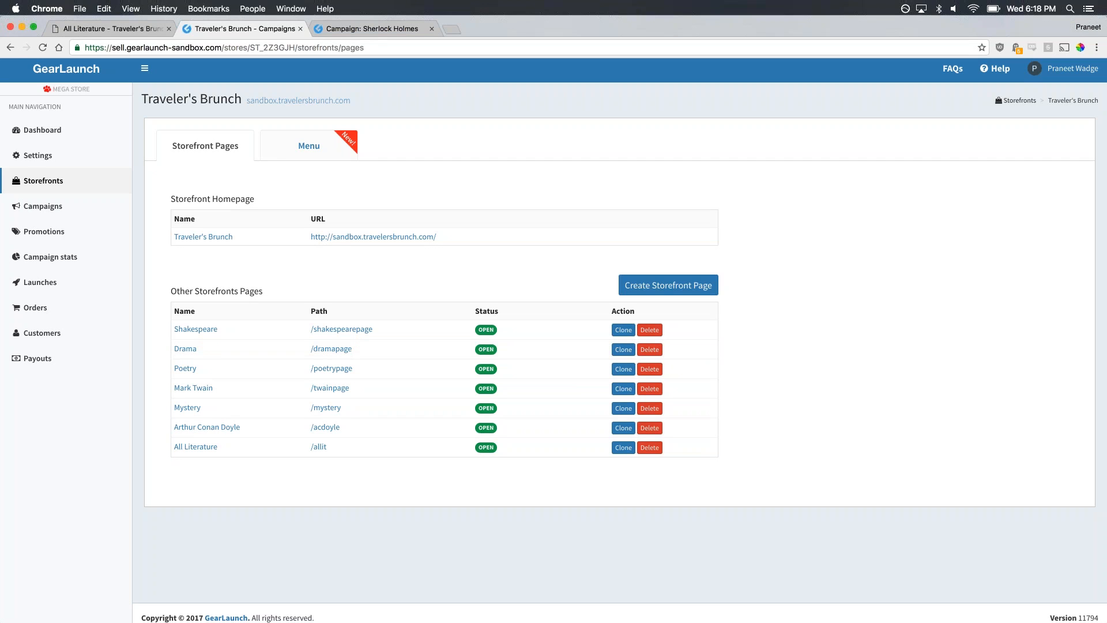
# Return to the live store, check its Genres and Authors sub-menus, and open the Shakespeare page
pyautogui.click(134, 28)
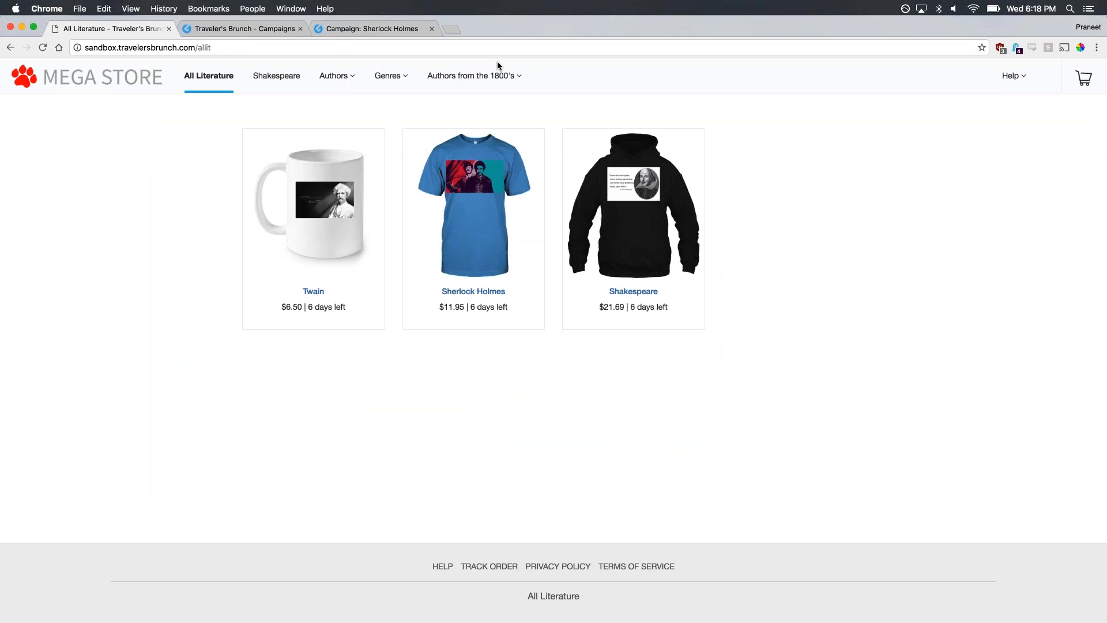
pyautogui.moveTo(496, 77)
pyautogui.click(388, 75)
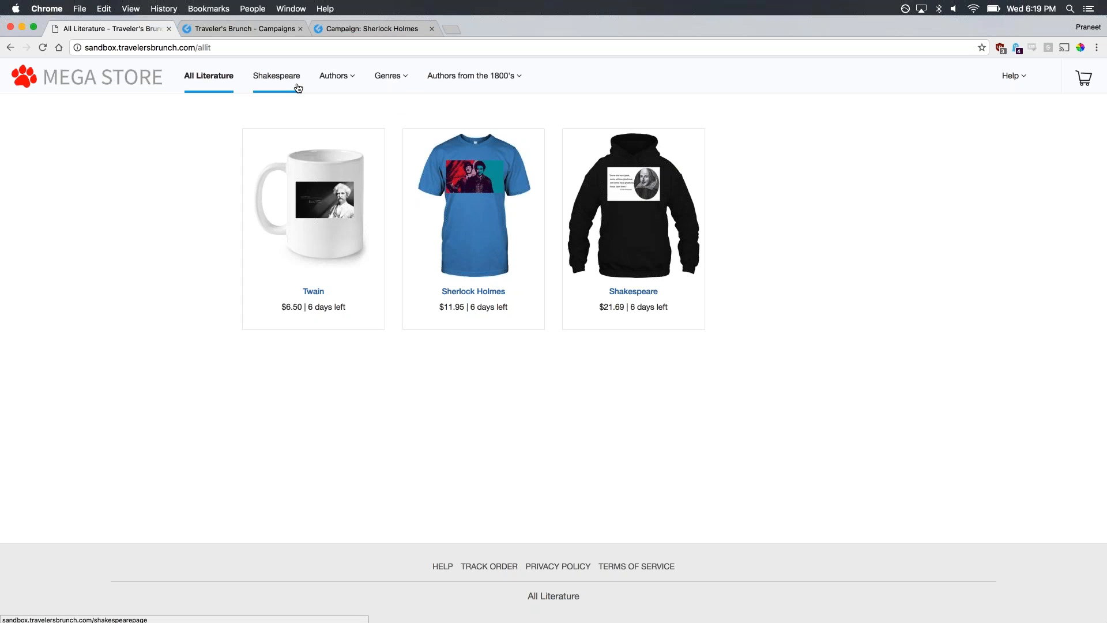
pyautogui.click(334, 75)
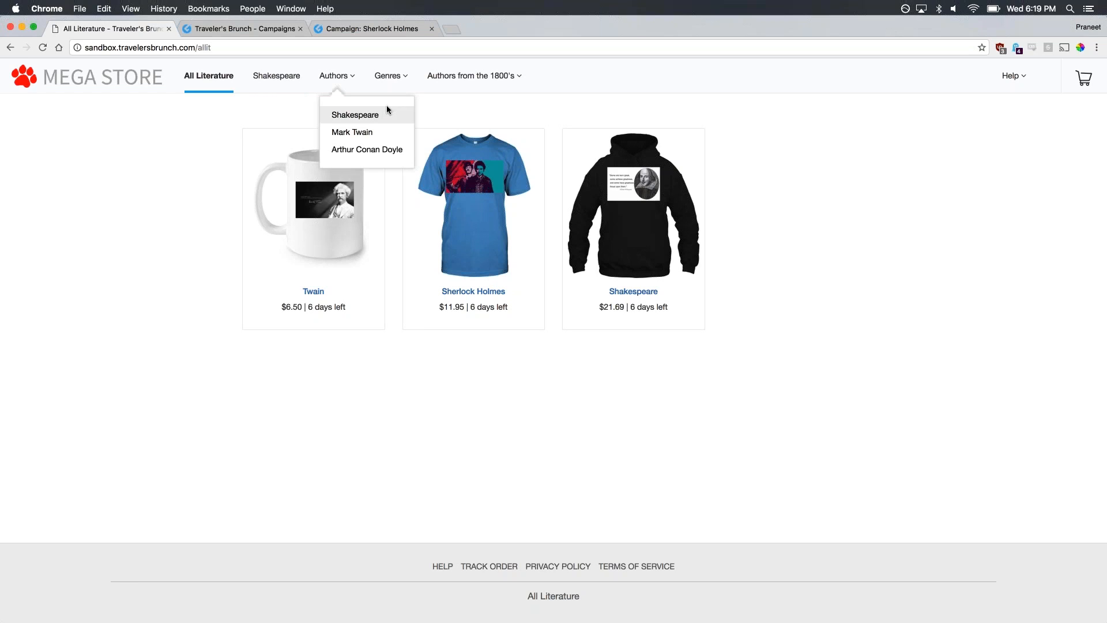
pyautogui.click(277, 76)
# Check the Authors and Genres sub-menu entries from the Shakespeare page and open the Drama page
pyautogui.moveTo(395, 102)
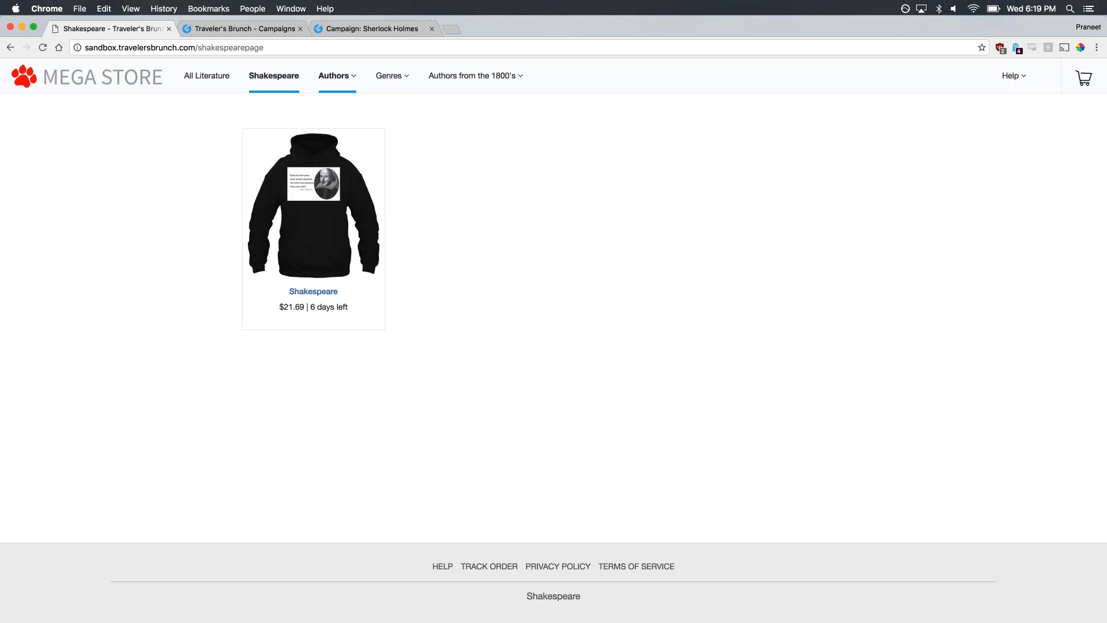
pyautogui.moveTo(349, 81)
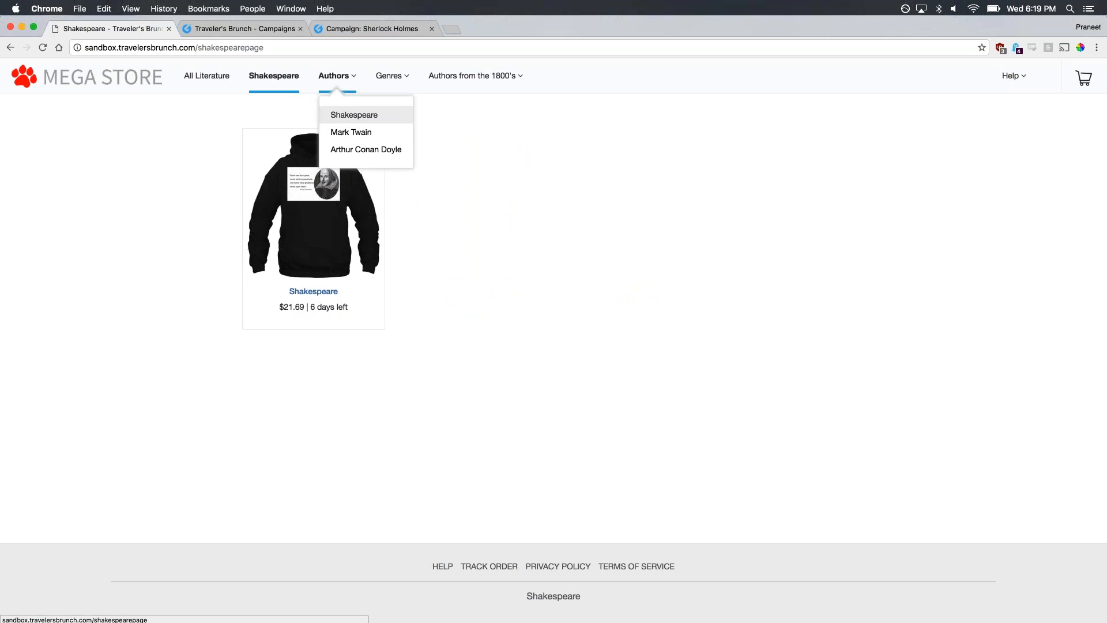
pyautogui.moveTo(395, 77)
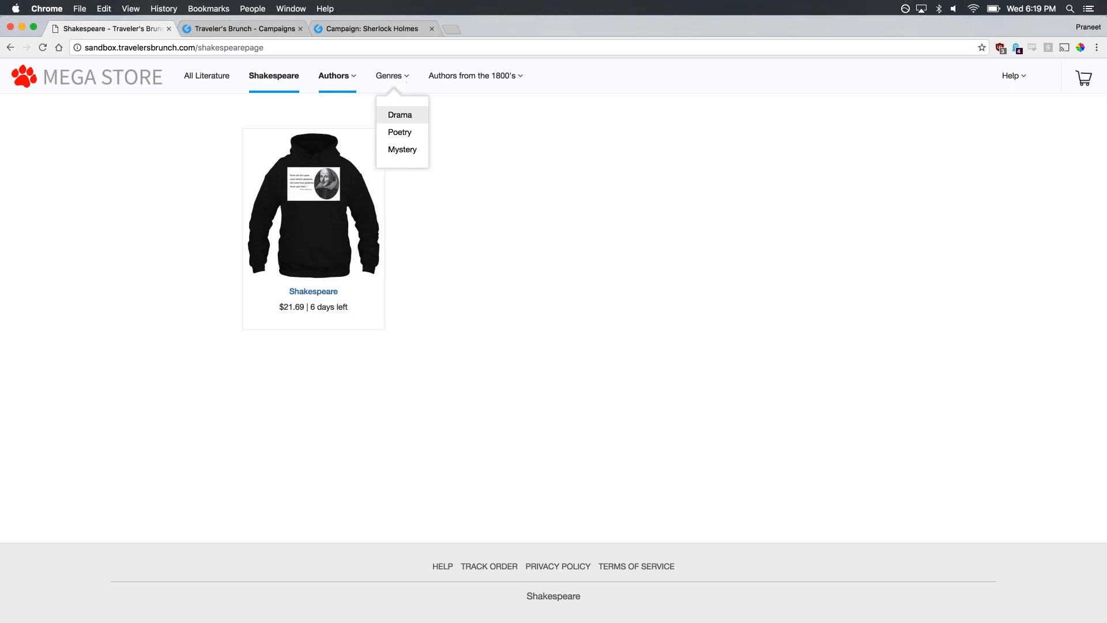
pyautogui.click(400, 114)
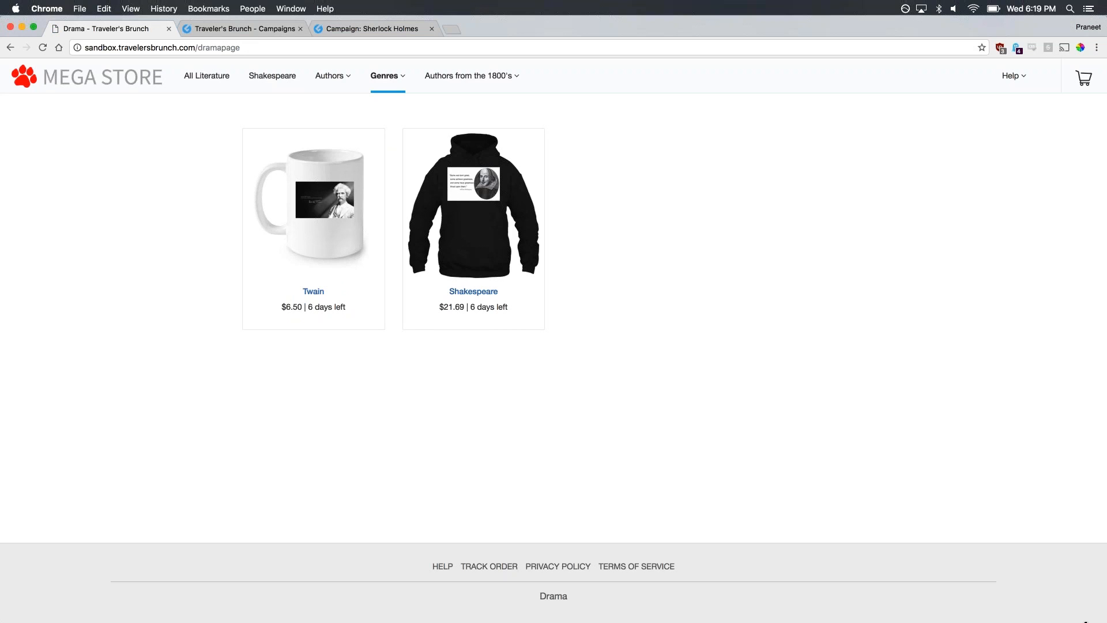
# Narrow the browser window to mobile width and inspect the store's collapsed navigation menu, closing it again
pyautogui.moveTo(1106, 622); pyautogui.dragTo(579, 622)
pyautogui.moveTo(384, 76)
pyautogui.moveTo(403, 114)
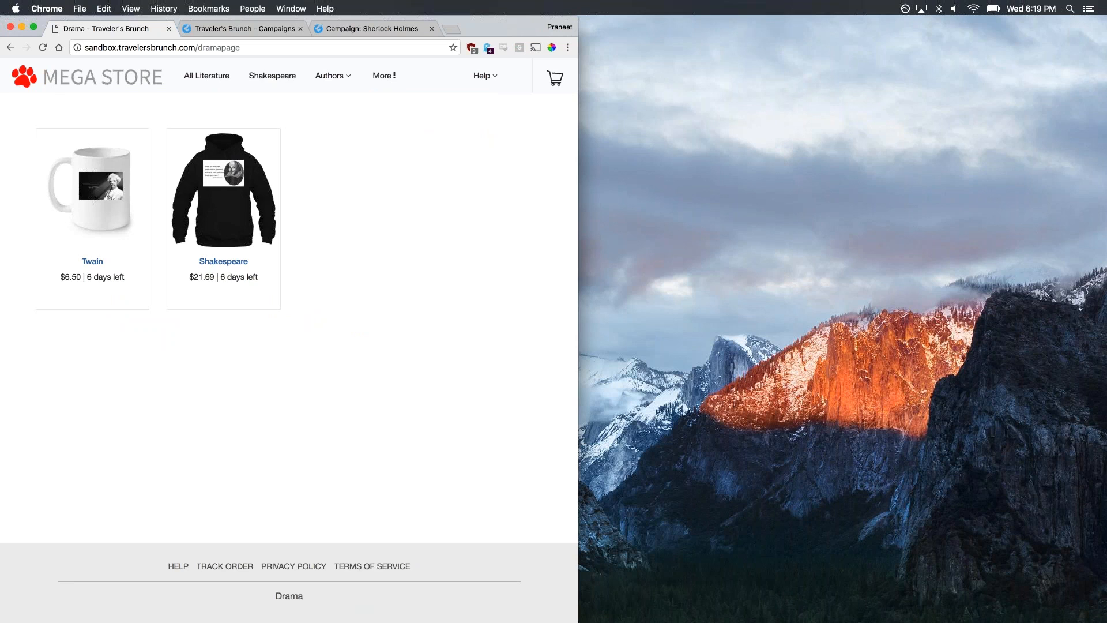
pyautogui.moveTo(421, 622); pyautogui.dragTo(424, 622)
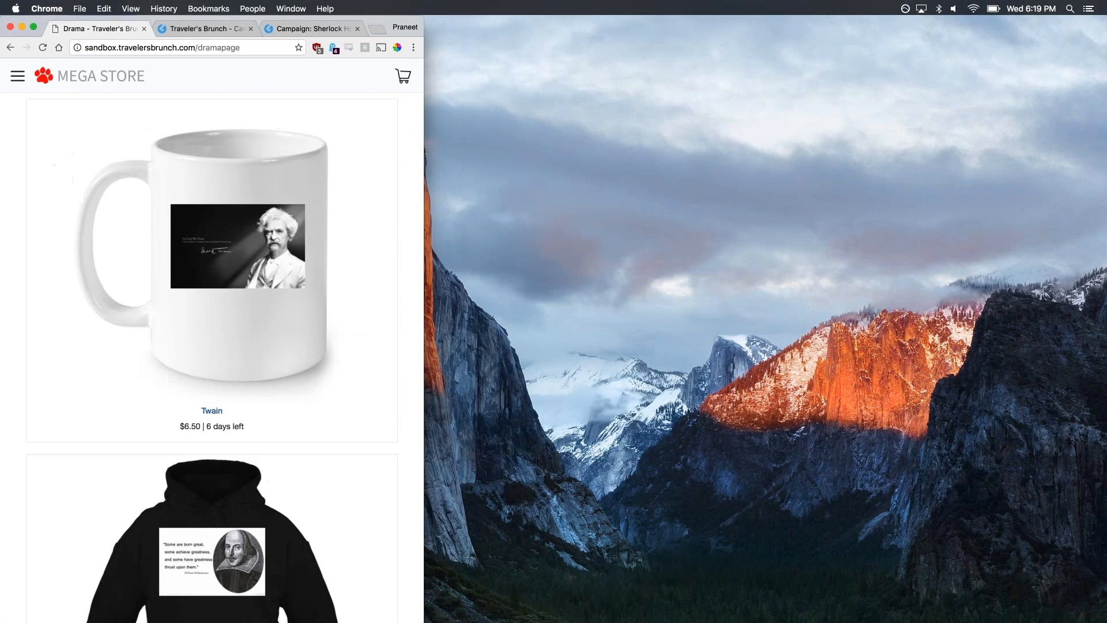
pyautogui.click(18, 77)
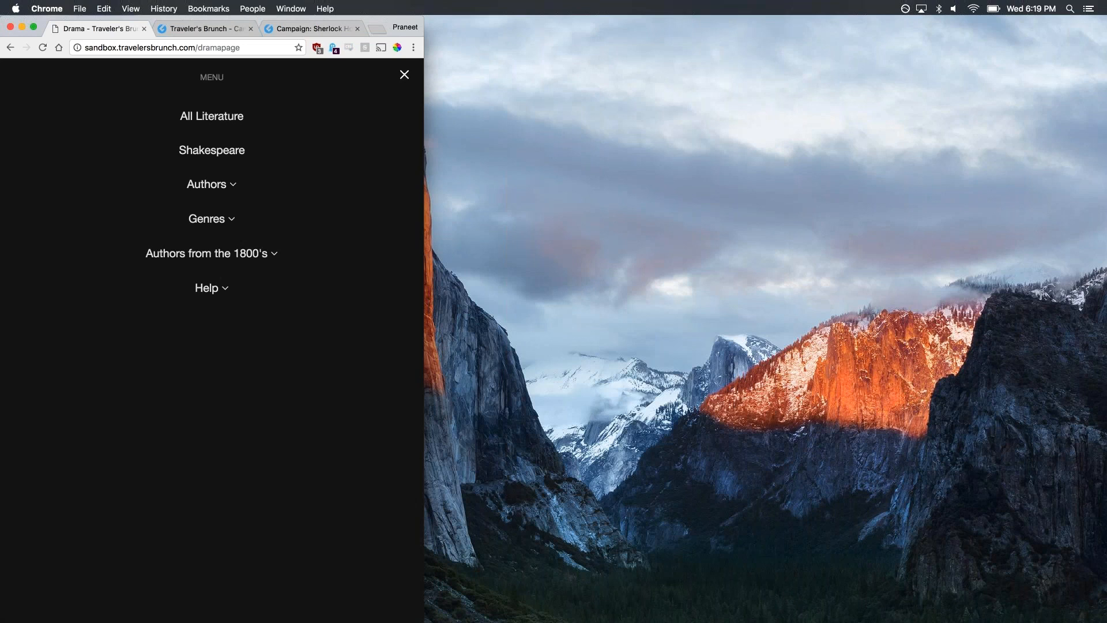
pyautogui.click(405, 75)
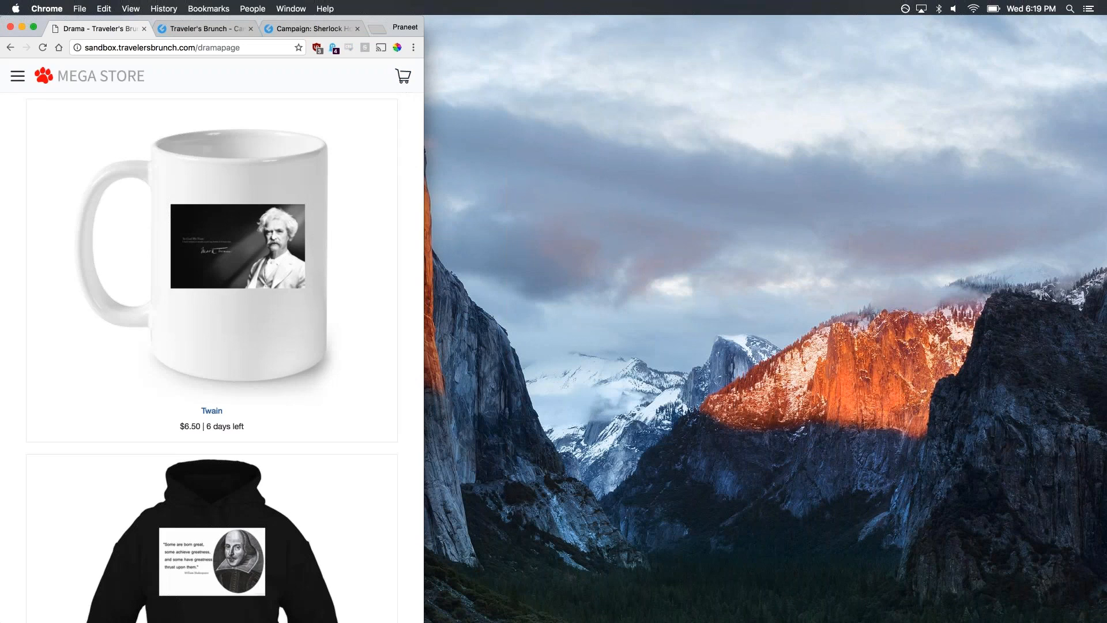
# Widen the browser window to bring back the store's full horizontal navigation bar
pyautogui.moveTo(423, 621); pyautogui.dragTo(718, 609)
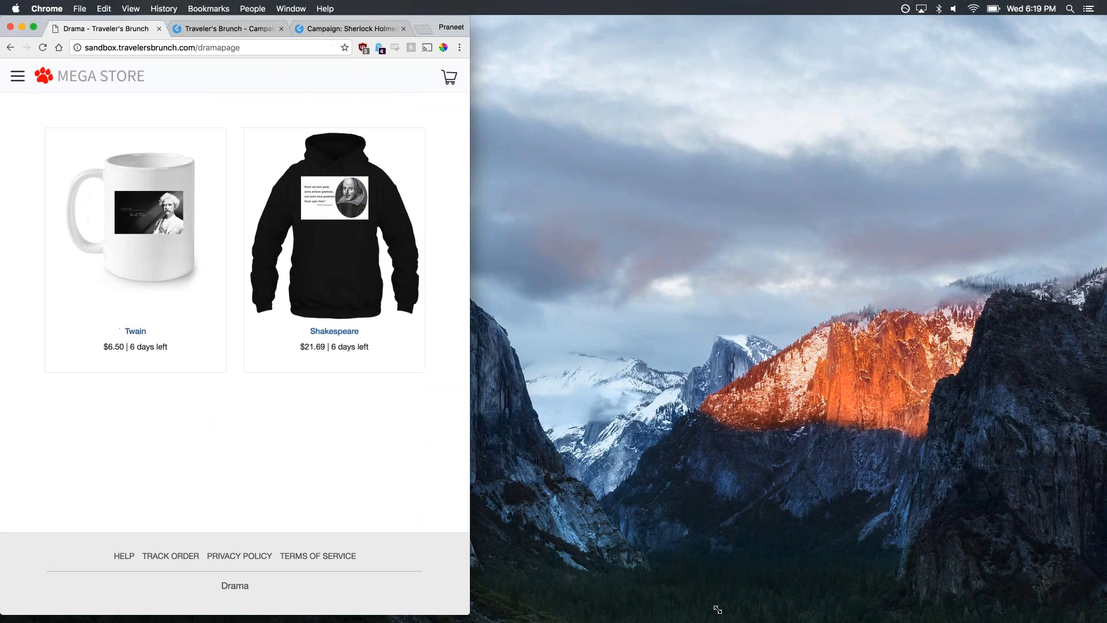
pyautogui.moveTo(879, 621); pyautogui.dragTo(996, 621)
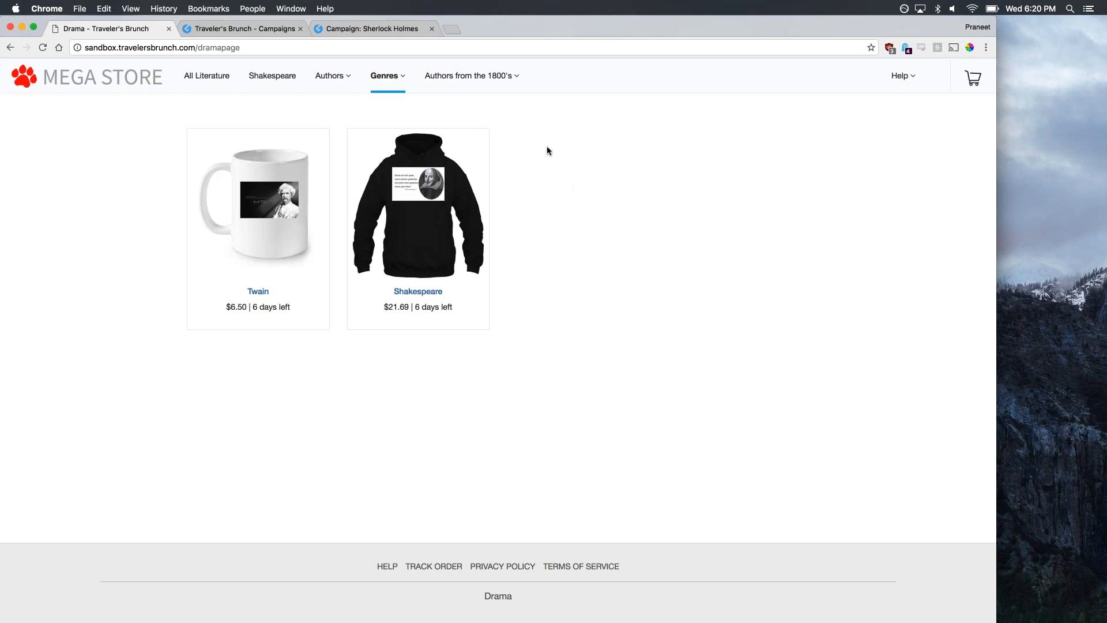
pyautogui.click(279, 50)
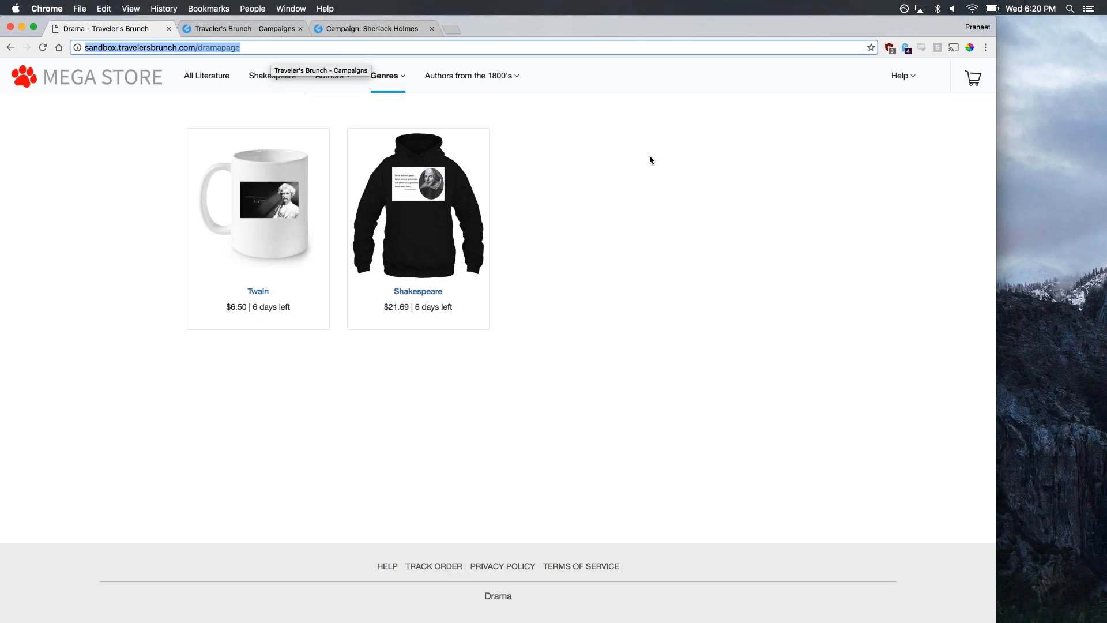
pyautogui.click(671, 167)
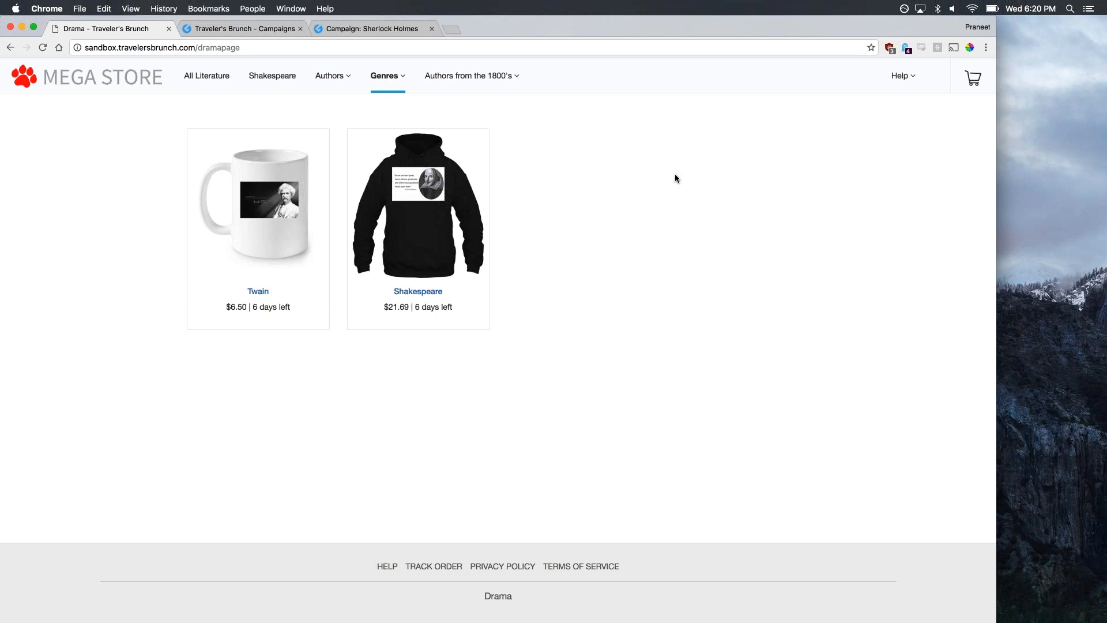
# Revisit the storefront pages list in the GearLaunch admin and return to the live store's Drama page
pyautogui.click(264, 29)
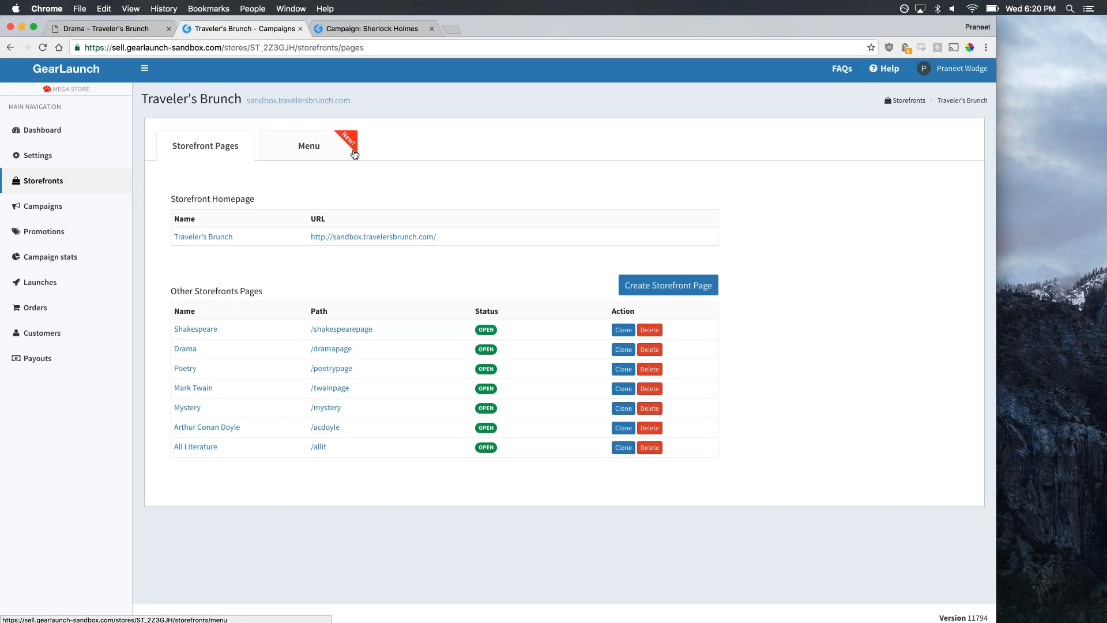
pyautogui.click(354, 154)
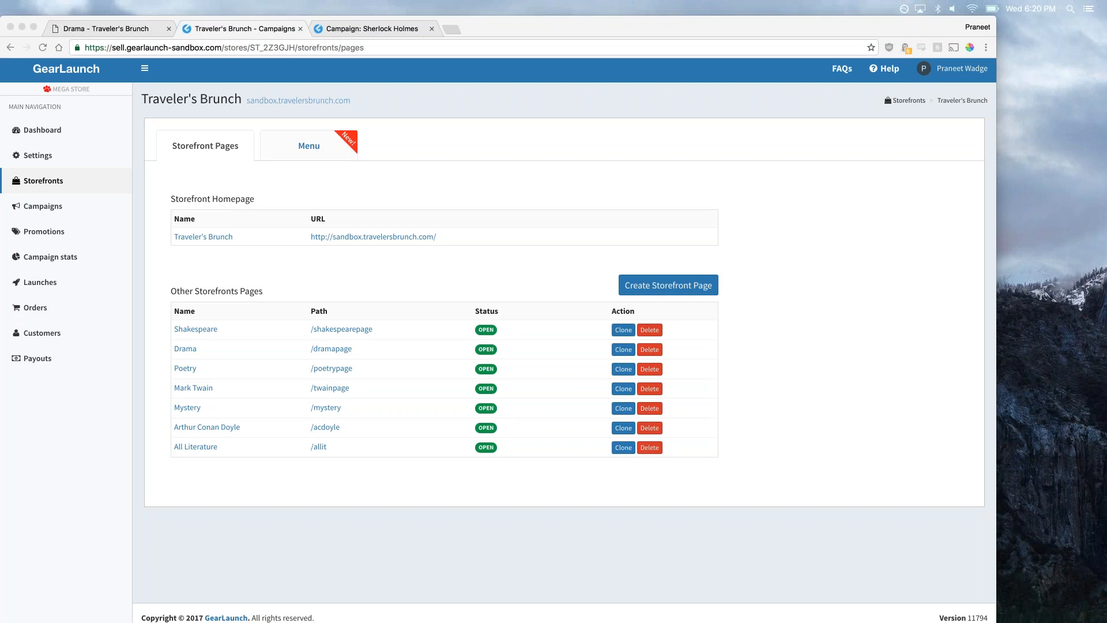
pyautogui.click(243, 29)
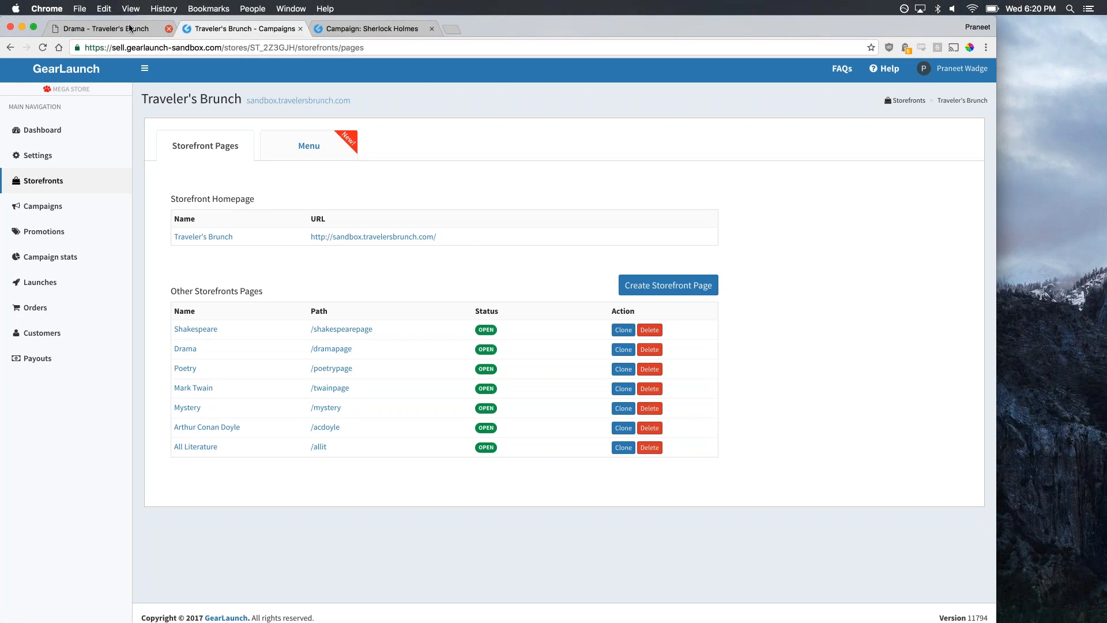
pyautogui.hotkey('ctrl', 'shift', 'Tab')
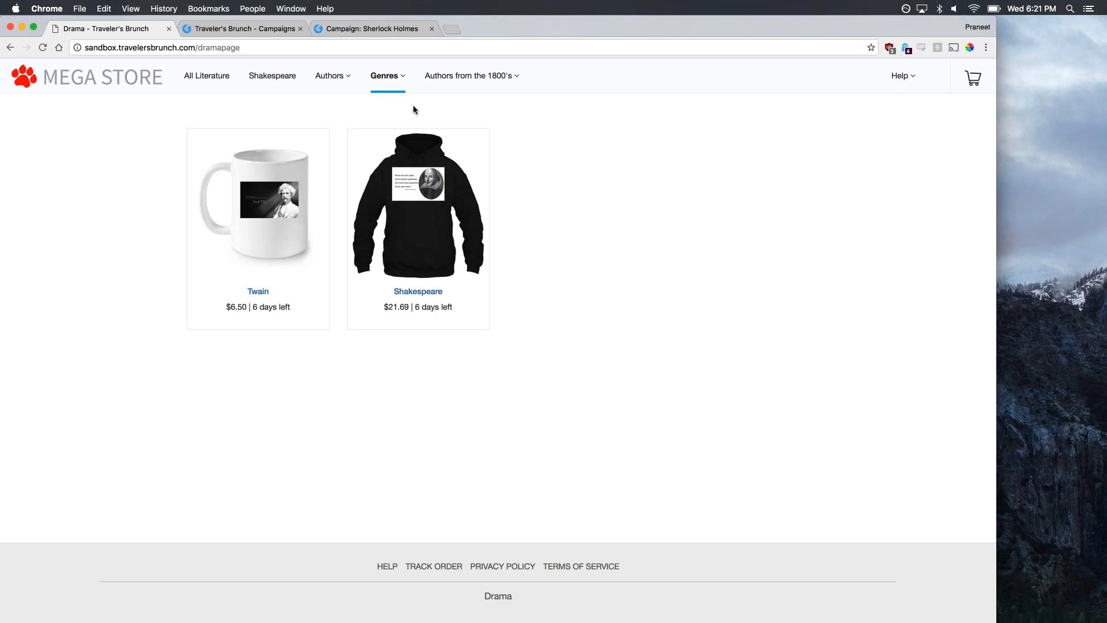
# Open the Shakespeare hoodie's product page and check the Authors and Genres sub-menus in its navigation bar
pyautogui.click(404, 265)
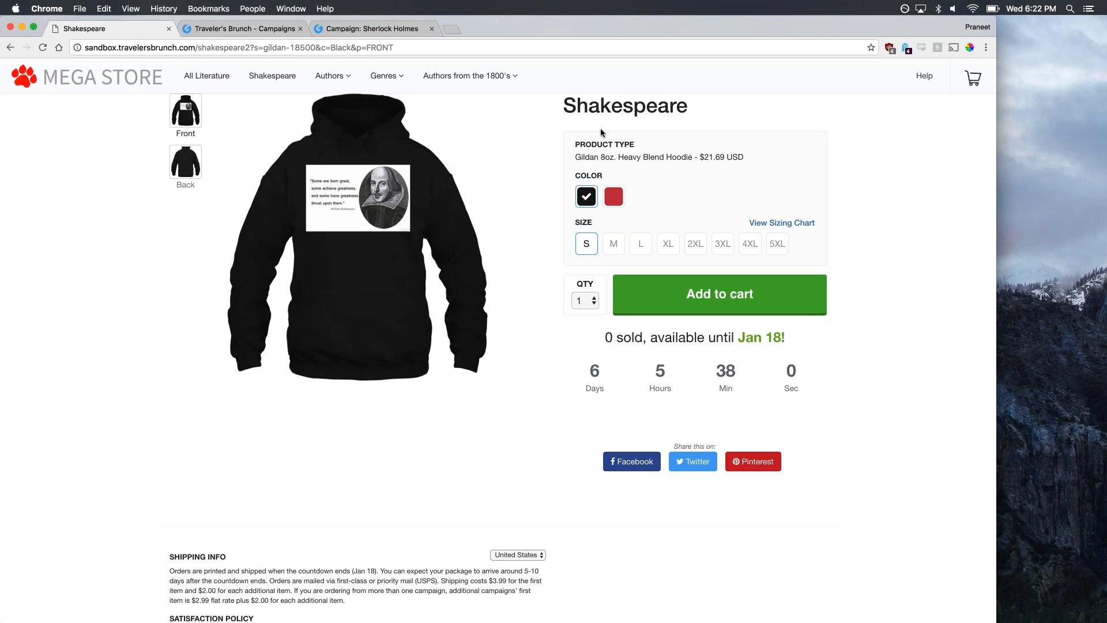
pyautogui.click(337, 78)
pyautogui.click(352, 71)
pyautogui.click(352, 76)
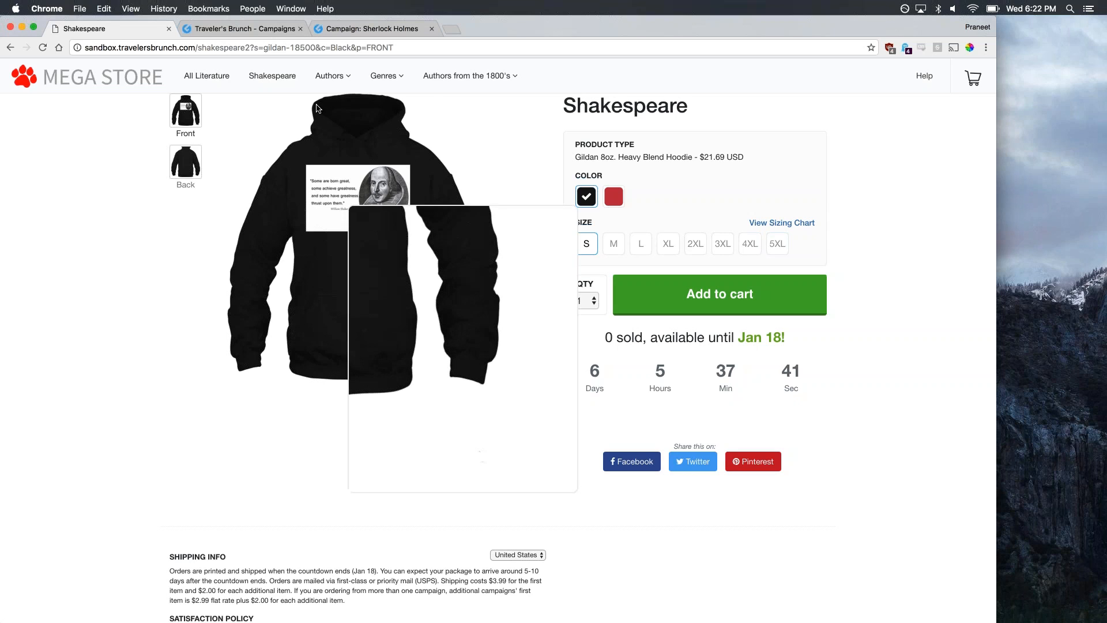
pyautogui.click(348, 74)
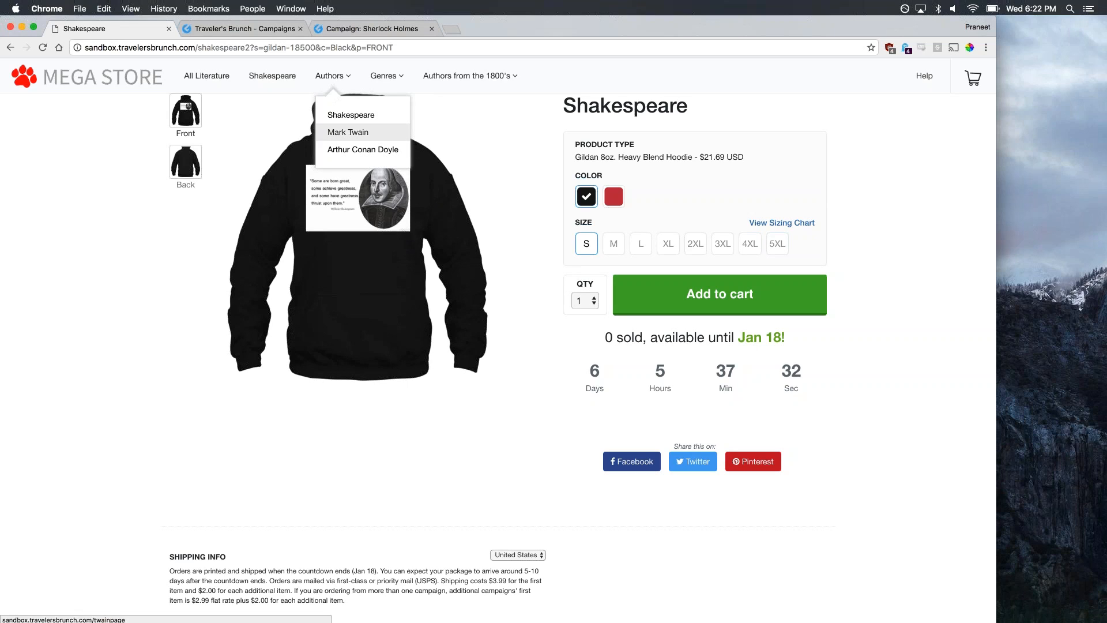
pyautogui.moveTo(406, 74)
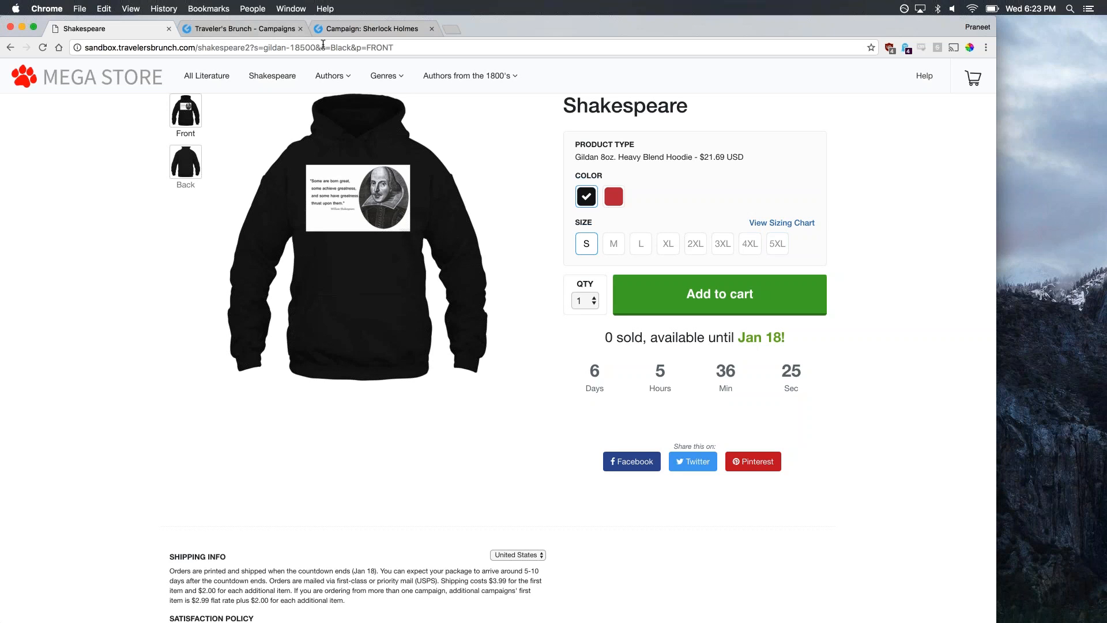
# View the Campaigns list in the GearLaunch admin and return to the live store to check the Authors sub-menu
pyautogui.click(247, 29)
pyautogui.click(59, 208)
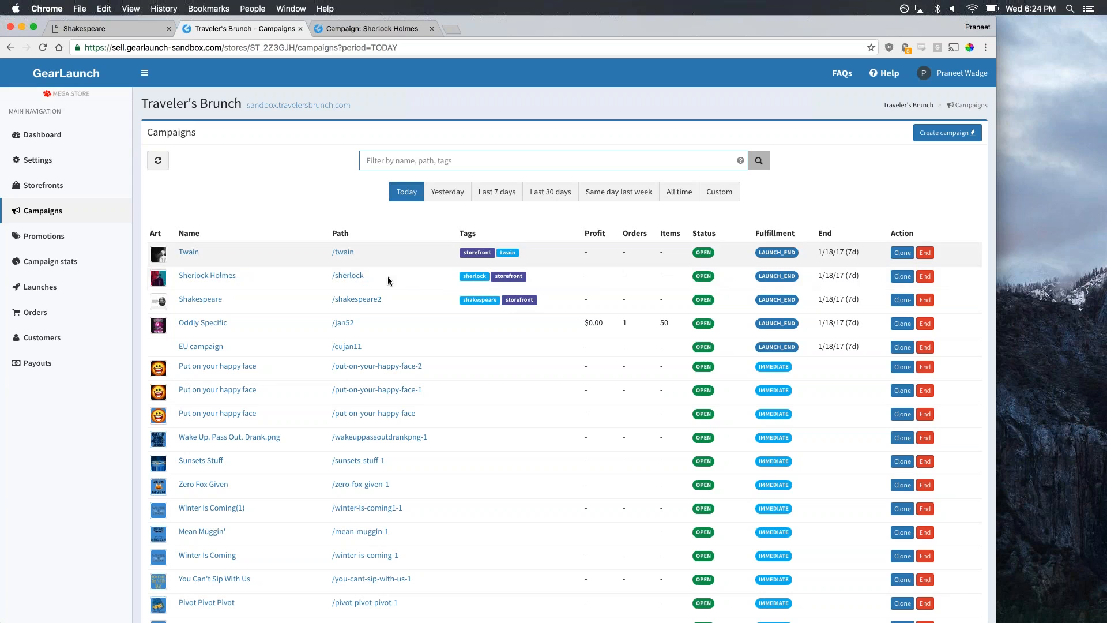
pyautogui.click(110, 29)
pyautogui.moveTo(339, 77)
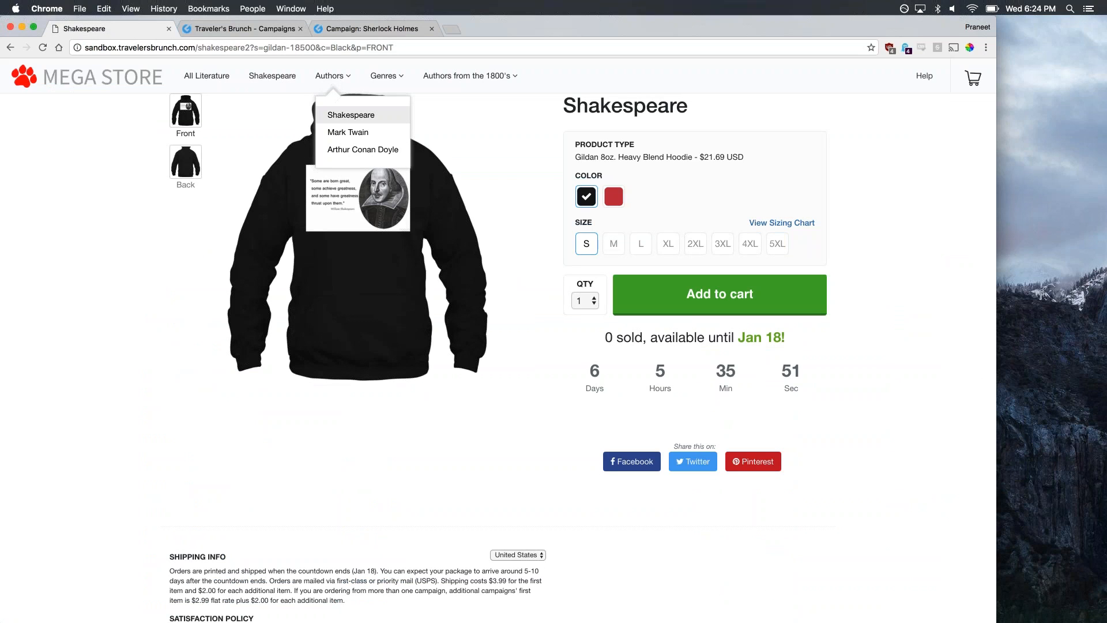